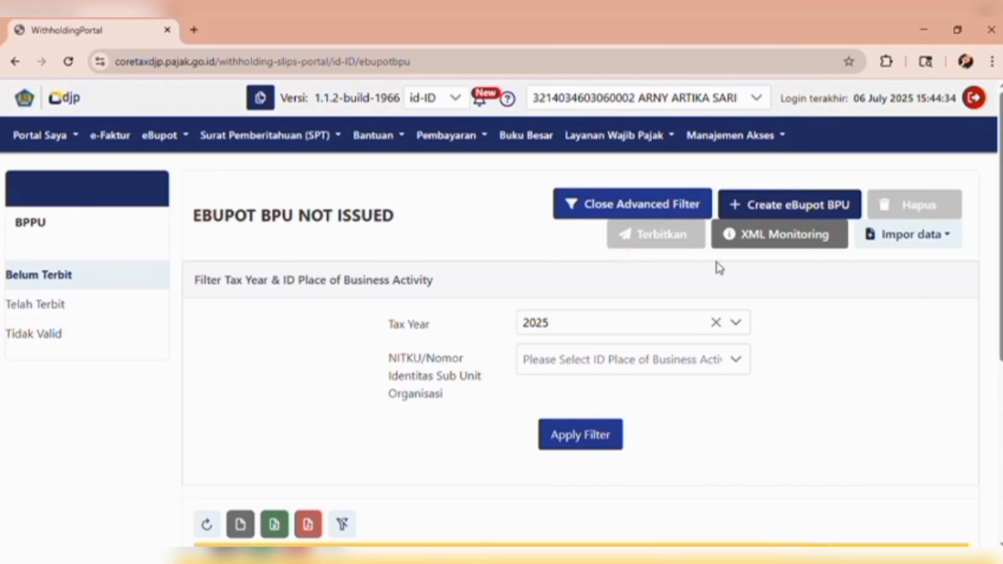
- Start a new eBupot BPU for tax period Juli 2025 and enter the recipient's NPWP
left_click(788, 206)
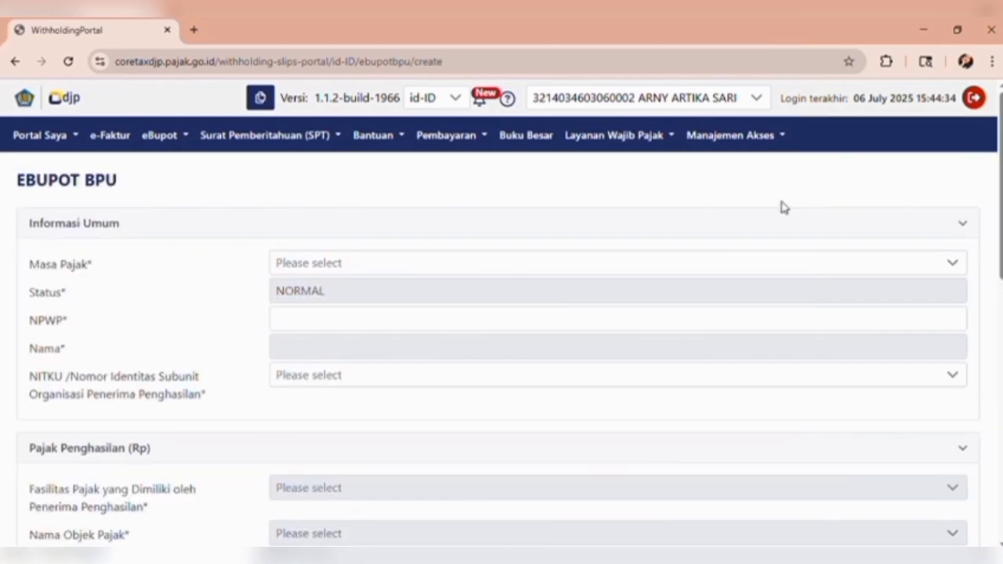
left_click(394, 261)
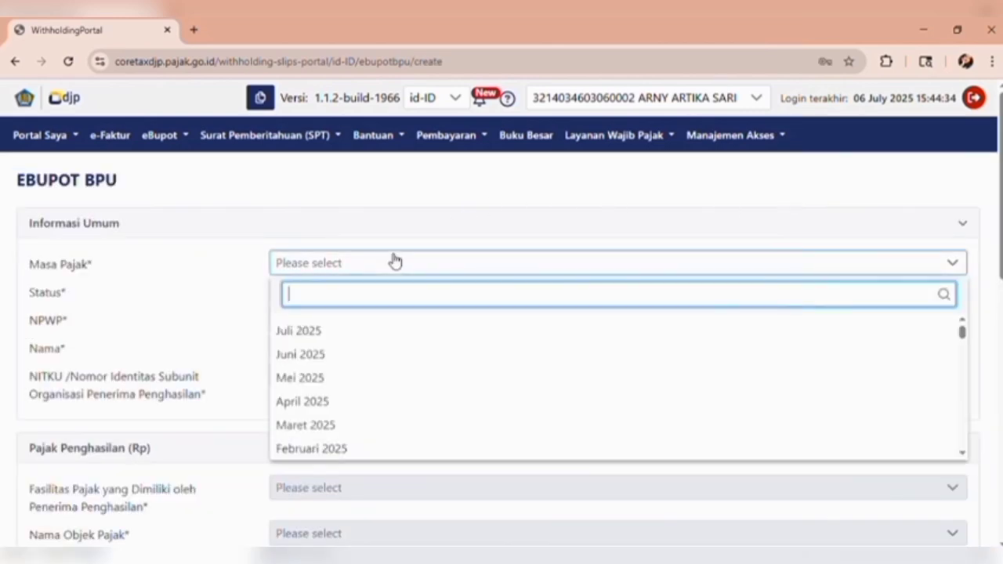
left_click(342, 333)
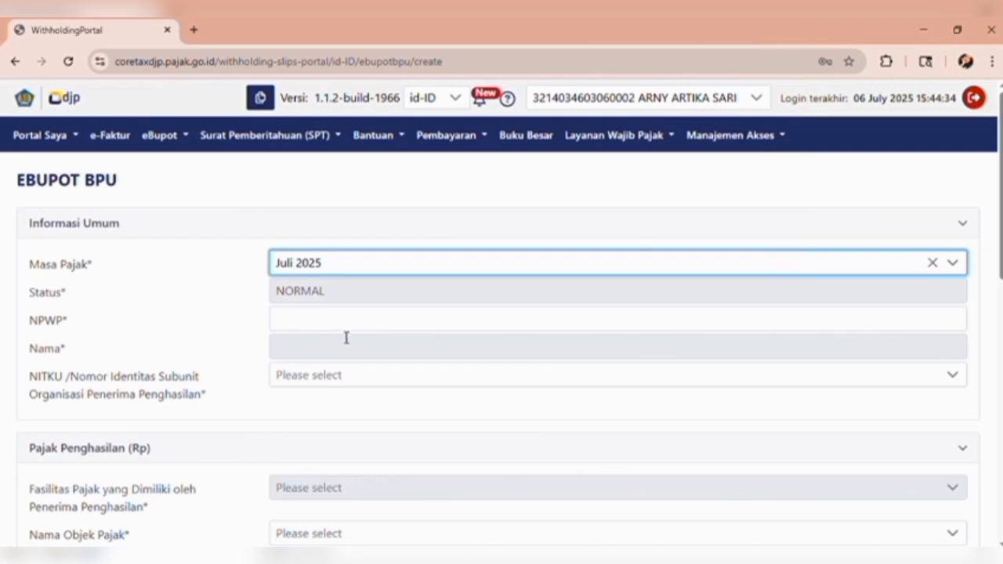
left_click(351, 323)
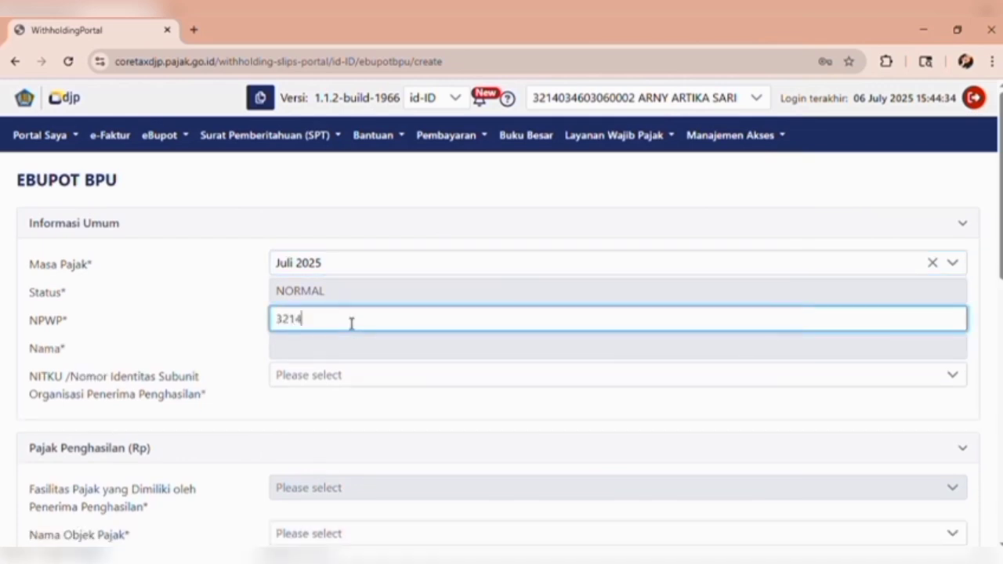
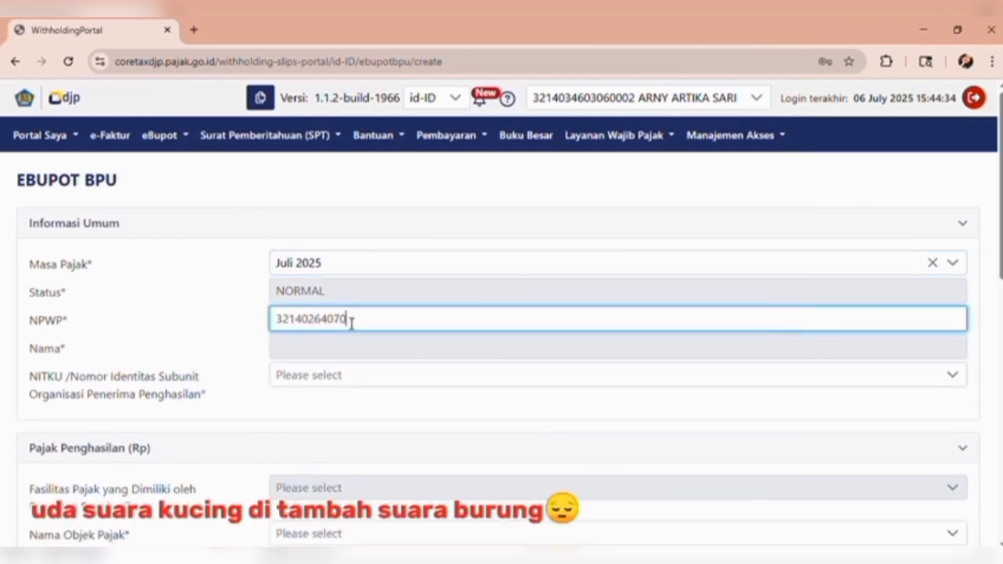
left_click(354, 356)
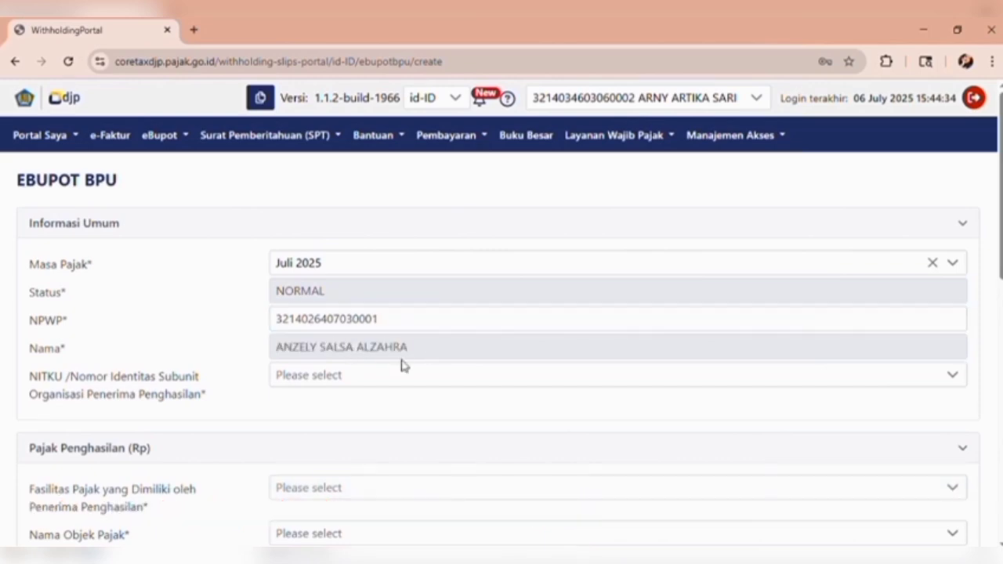
- Check the digits of the entered NPWP
left_click(392, 327)
mouse_move(392, 326)
left_mouse_down()
mouse_move(314, 327)
mouse_move(375, 329)
left_mouse_up()
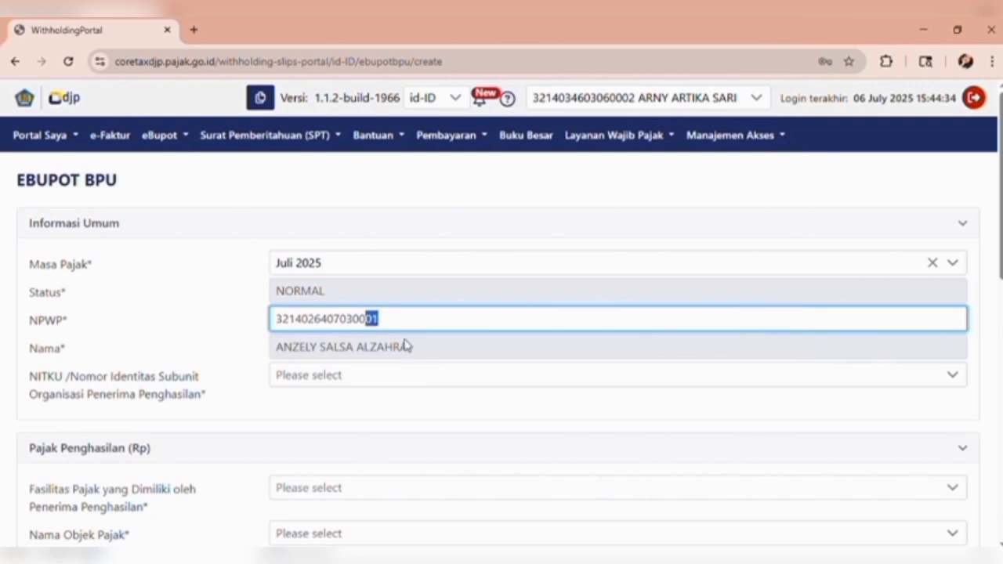
double_click(393, 327)
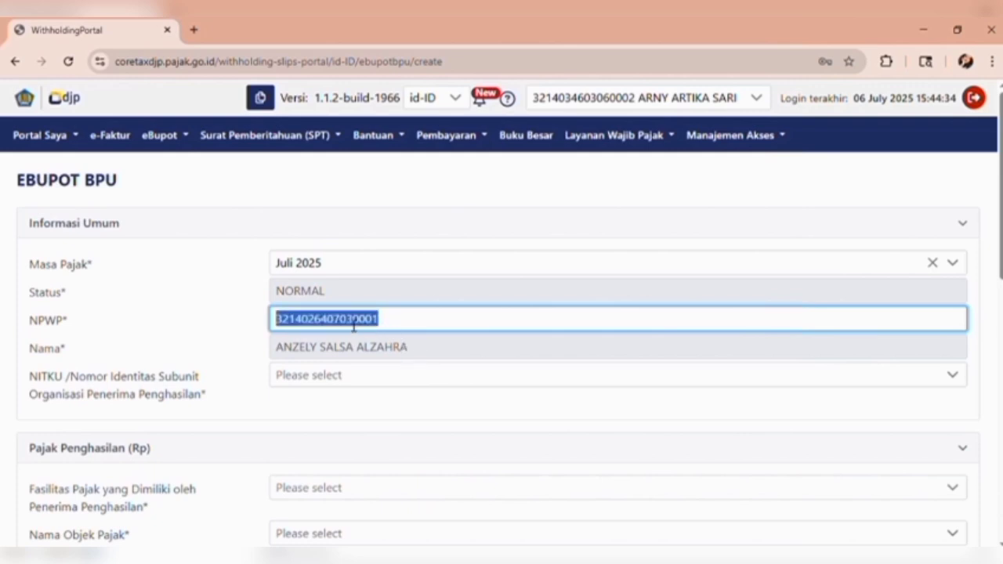
left_click_drag(389, 327, 362, 327)
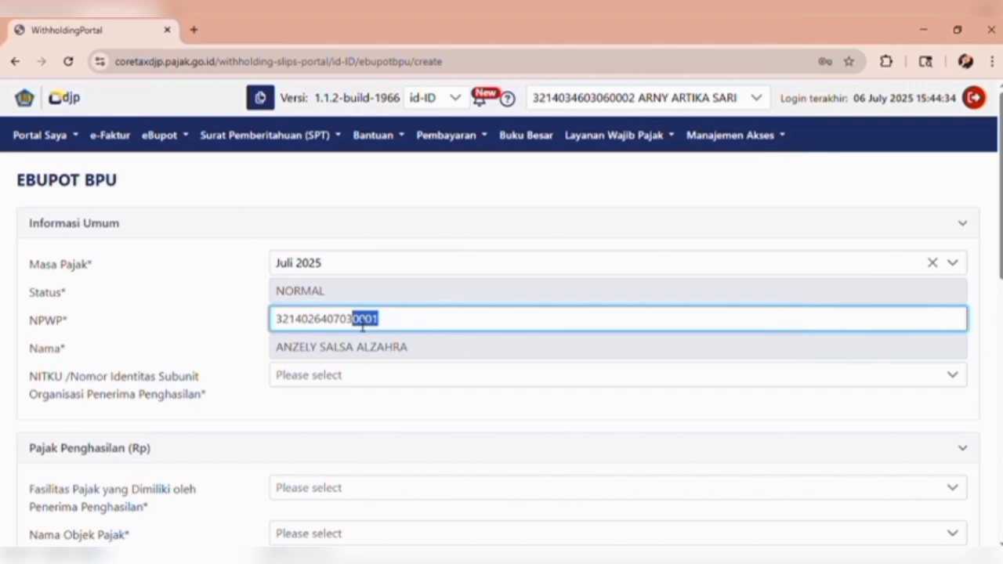
left_click(410, 322)
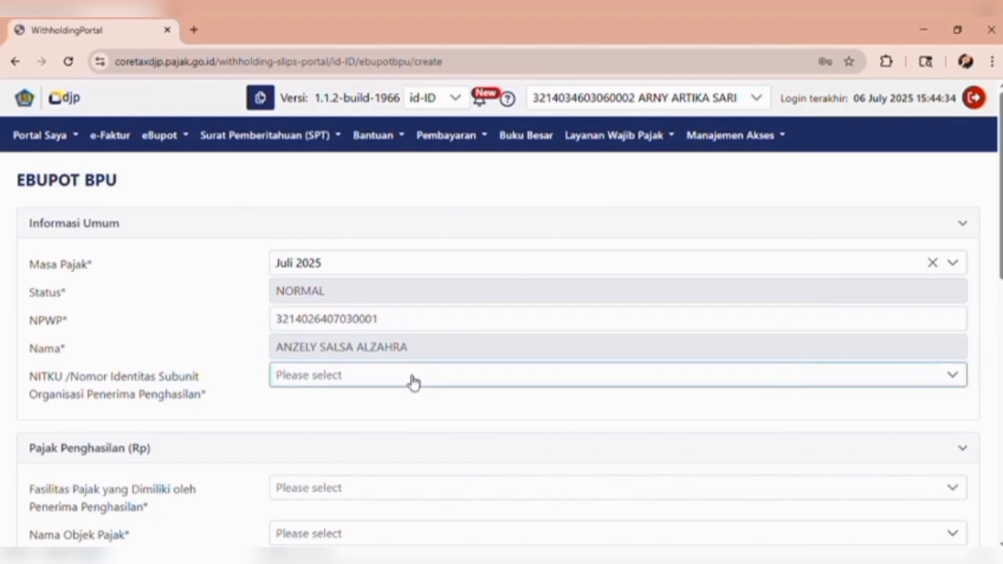
- Select the recipient's matching NITKU entry
left_click(413, 379)
left_click(416, 244)
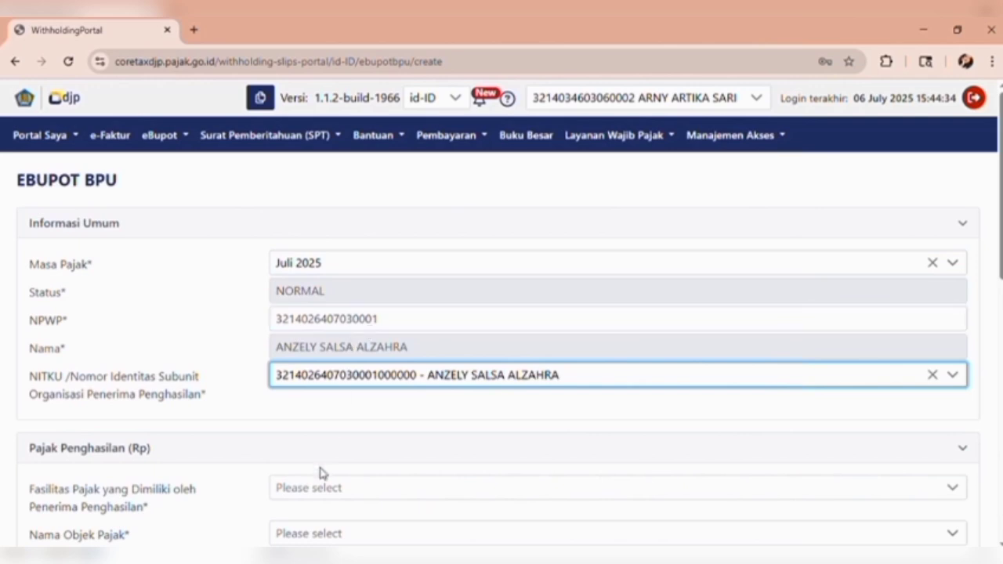
scroll(323, 473, "down", 1)
scroll(321, 473, "down", 2)
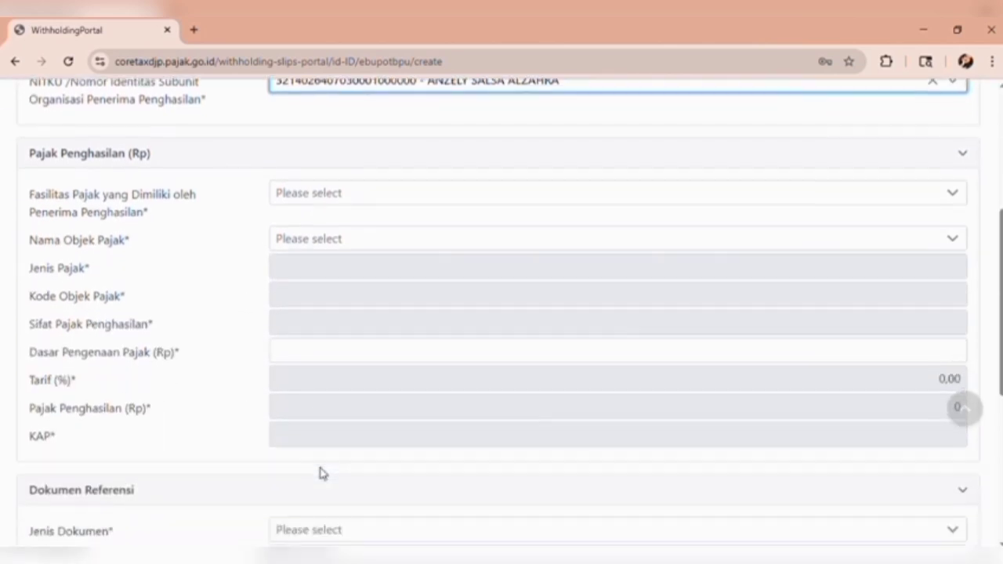
- Set the facility to Tanpa Fasilitas and the tax object to Jasa Katering Atau Tata Boga
left_click(343, 199)
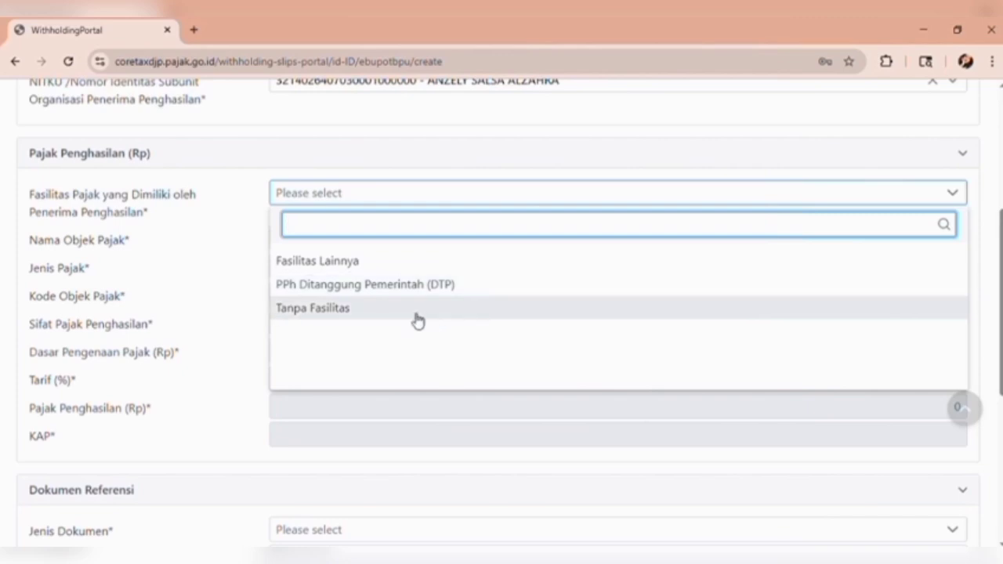
left_click(384, 310)
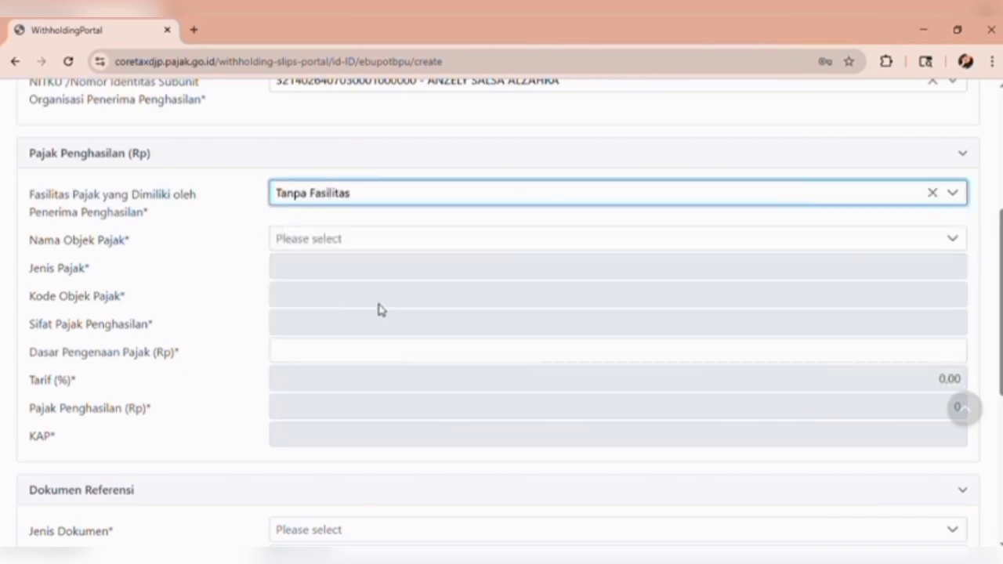
left_click(365, 246)
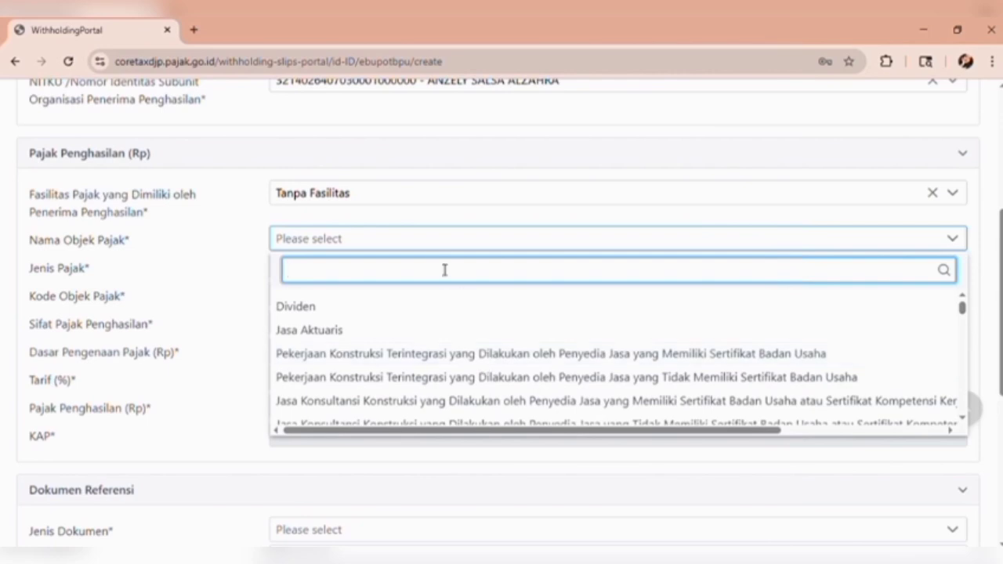
type("jasa kate")
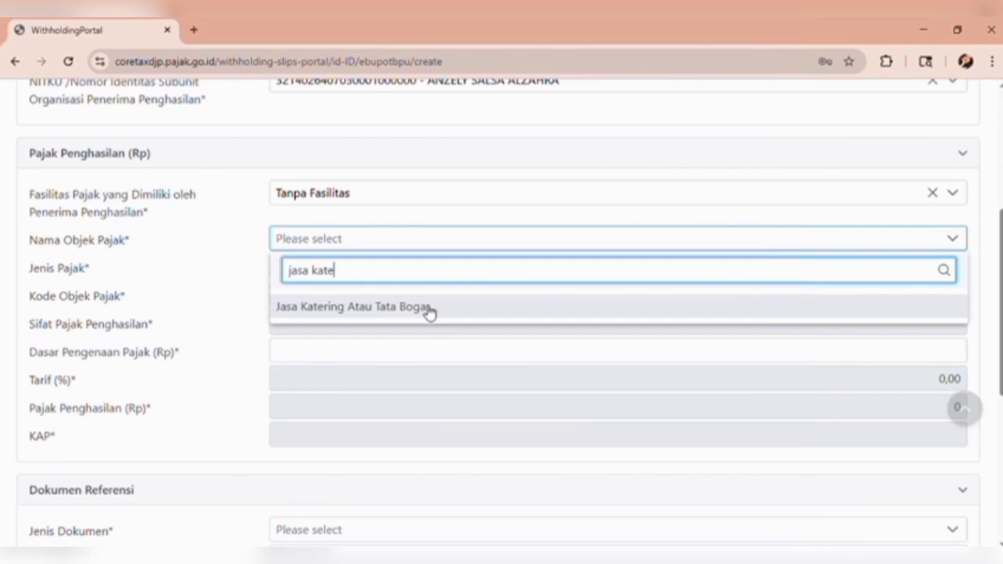
left_click(429, 312)
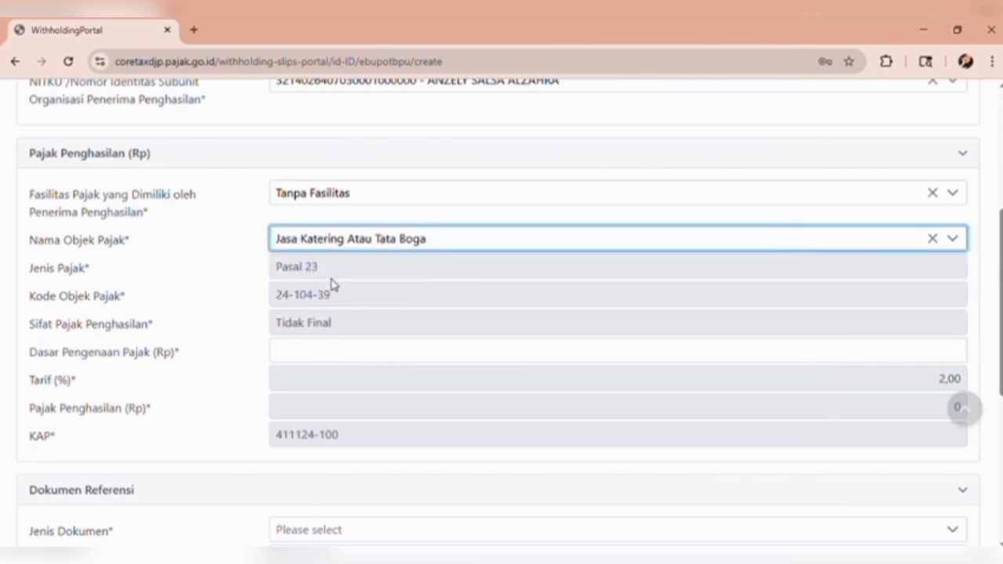
- Enter a tax base of 1.000.000 so the tax calculates to 20.000
left_click(346, 357)
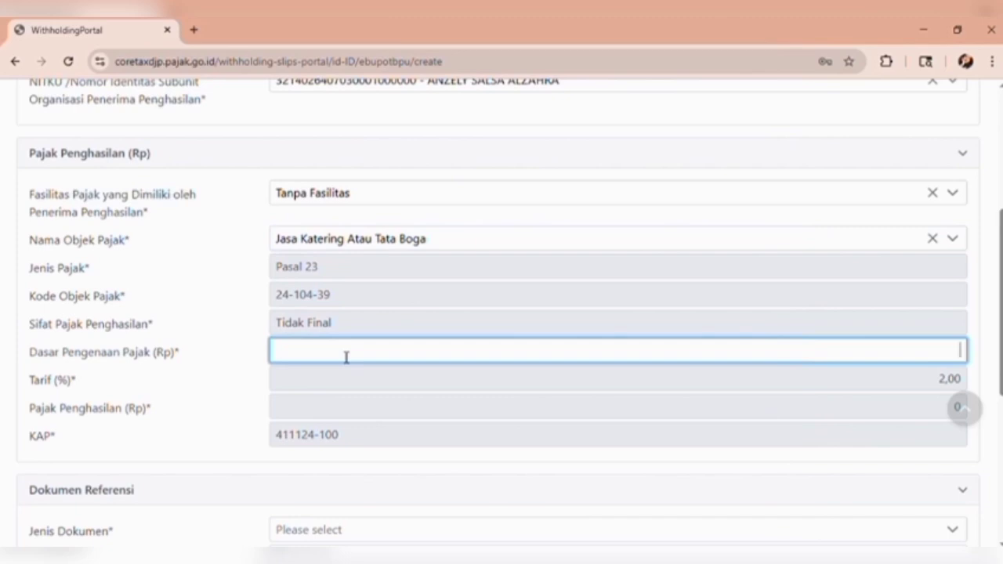
type("1.000.000")
left_click(921, 371)
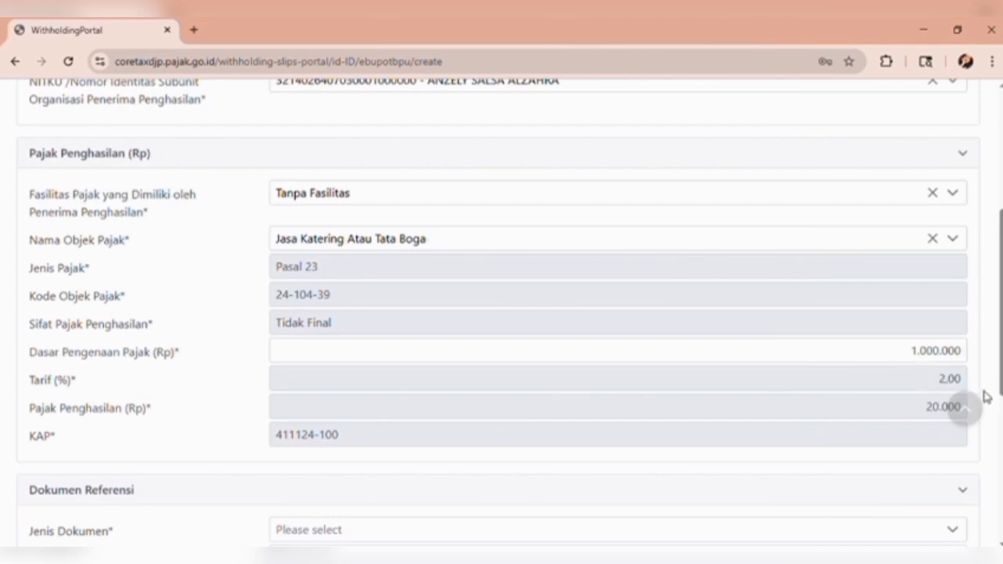
scroll(842, 414, "down", 2)
scroll(842, 414, "down", 4)
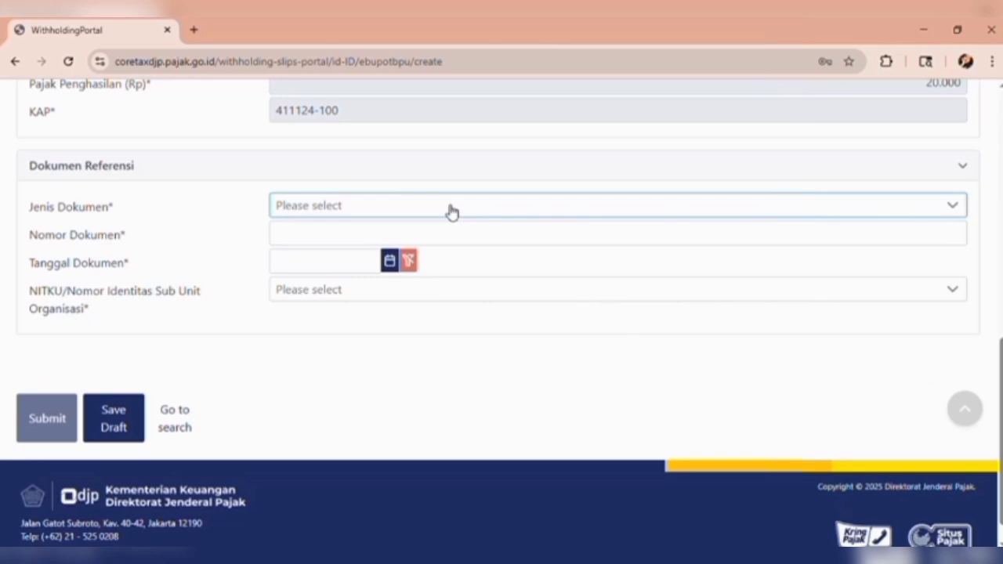
- Set the reference document to Dokumen Lainnya dated 6 July 2025 and choose the withholder's NITKU
left_click(452, 212)
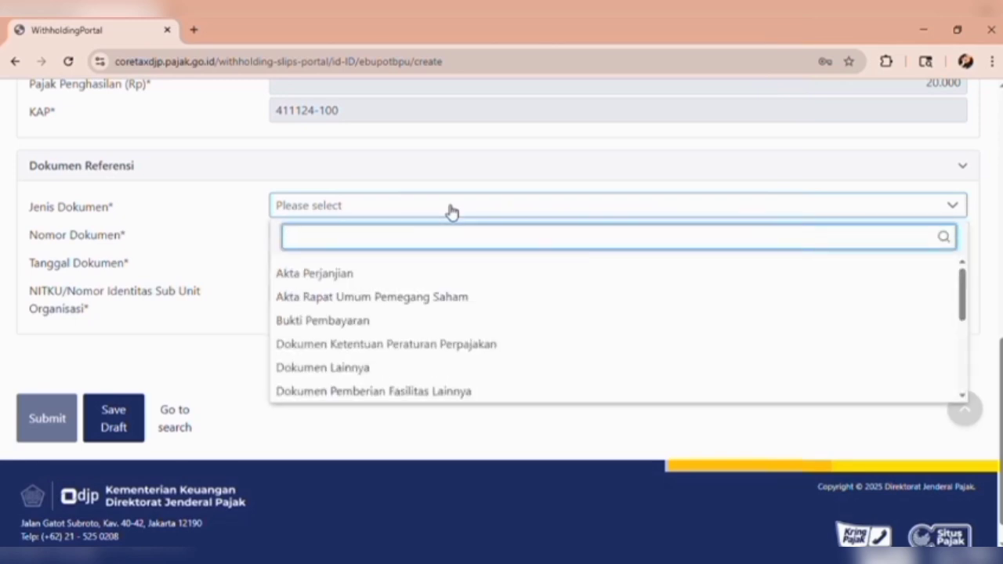
left_click(351, 368)
left_click(342, 248)
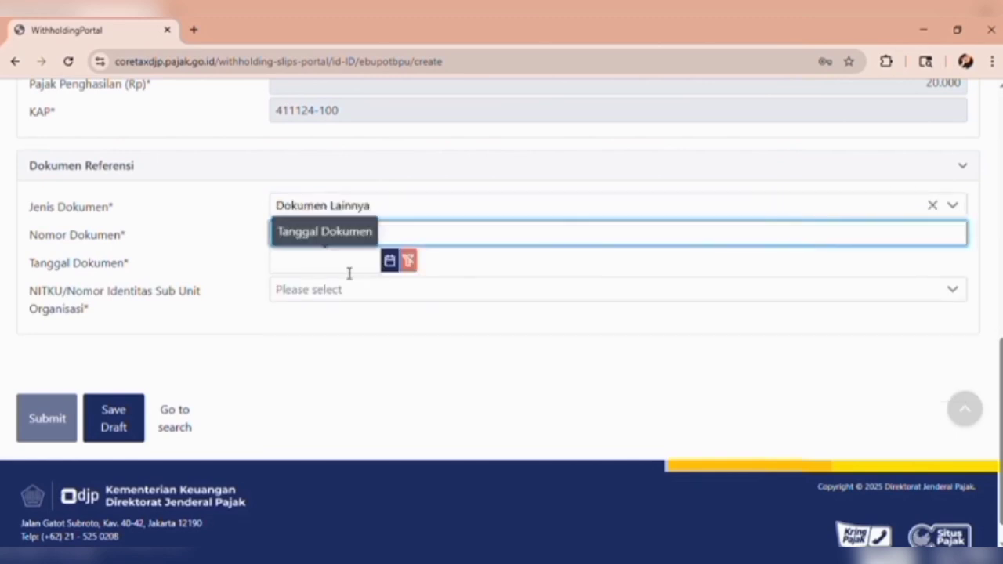
left_click(349, 273)
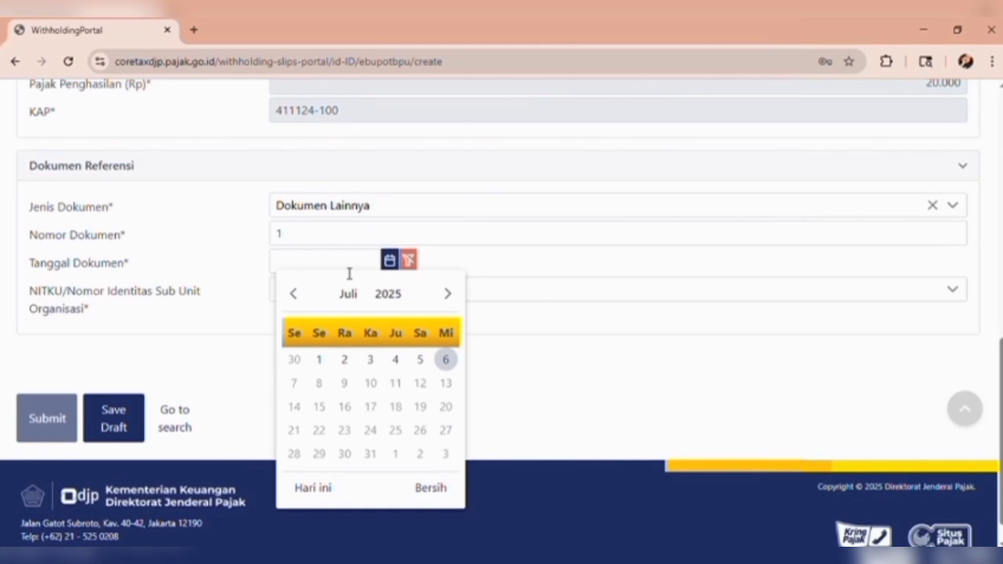
left_click(448, 361)
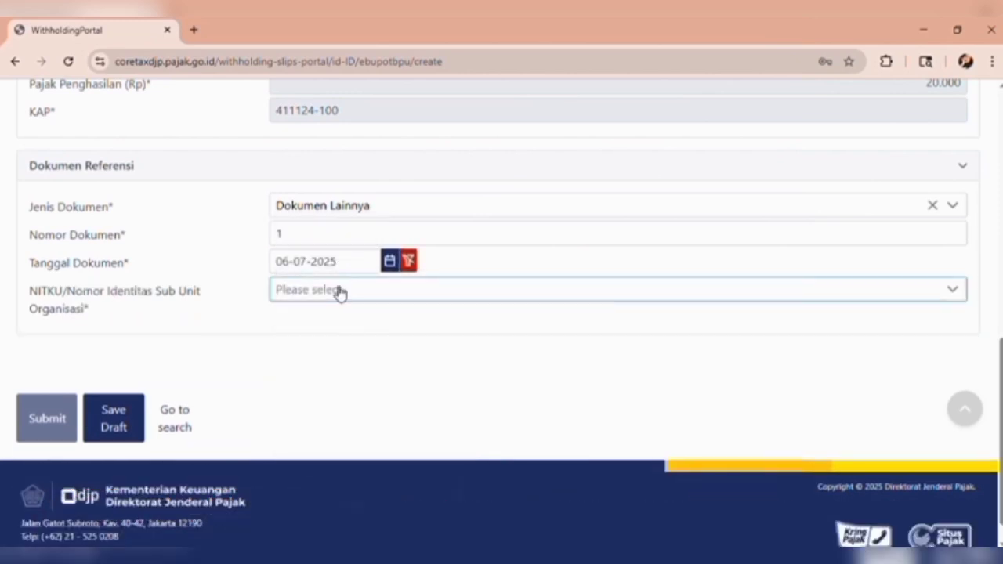
left_click(339, 290)
left_click(428, 359)
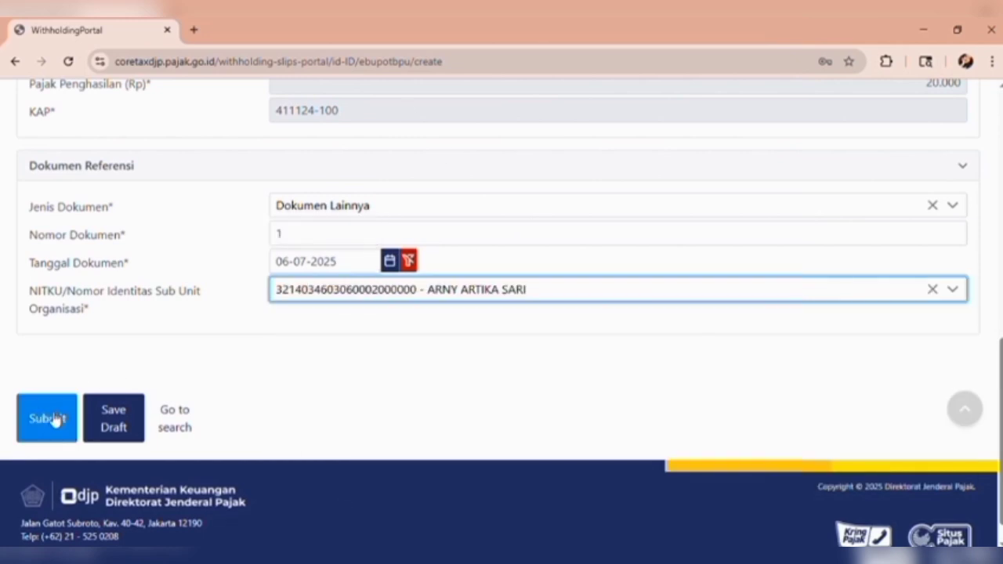
- Go to the eBupot BPPU slip list and show the Impor data options
scroll(339, 279, "up", 15)
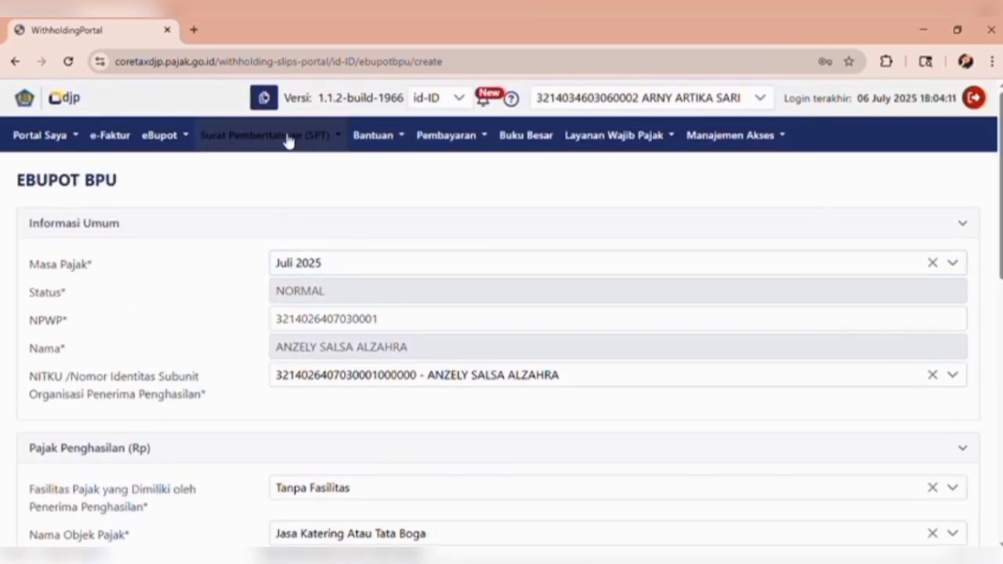
left_click(161, 134)
left_click(249, 163)
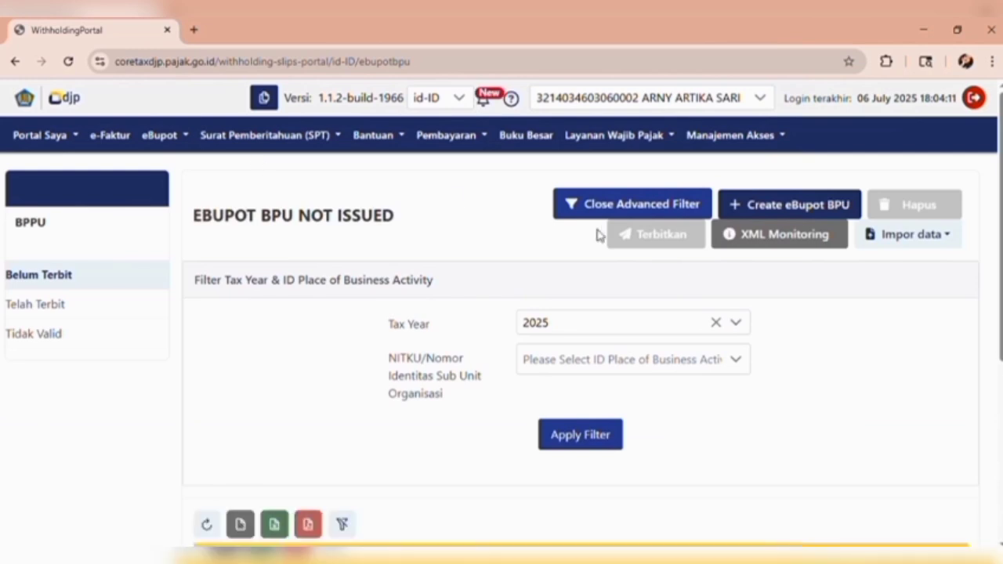
left_click(922, 250)
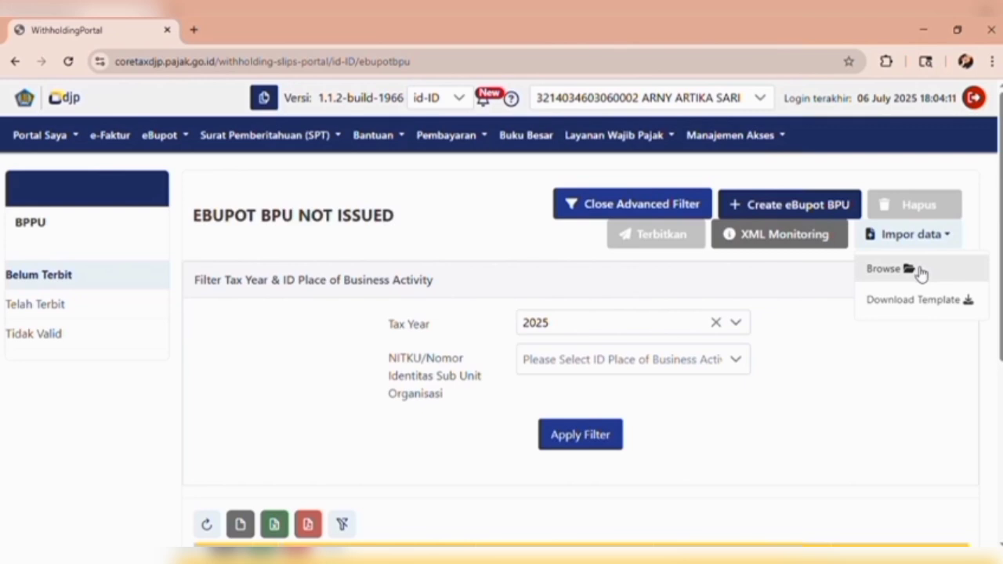
left_click(194, 30)
- Search 'xml coretax', open the pajak.go.id converter page, and download the BPPU Excel-to-XML converter
type("xml")
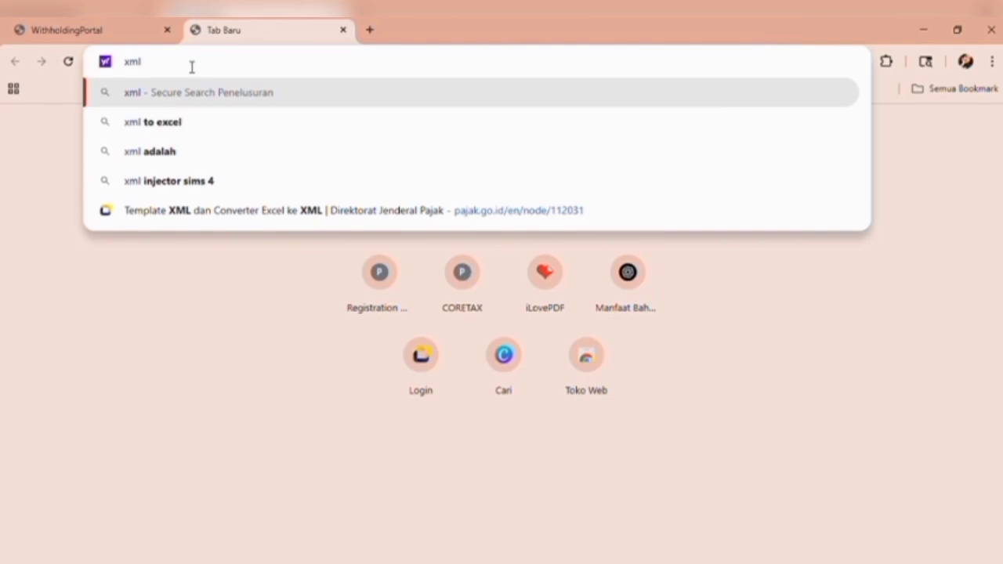
type(" coretax")
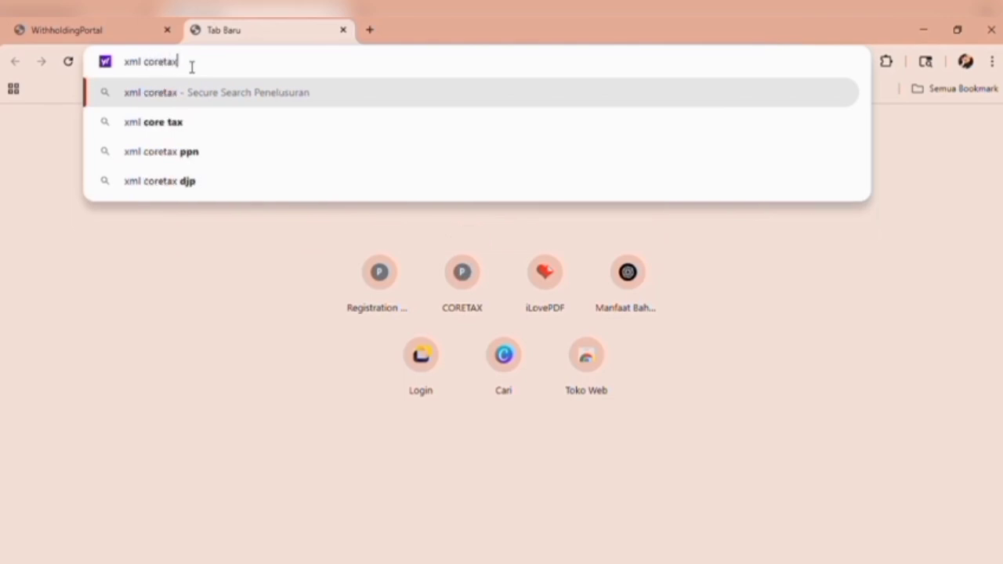
key("Return")
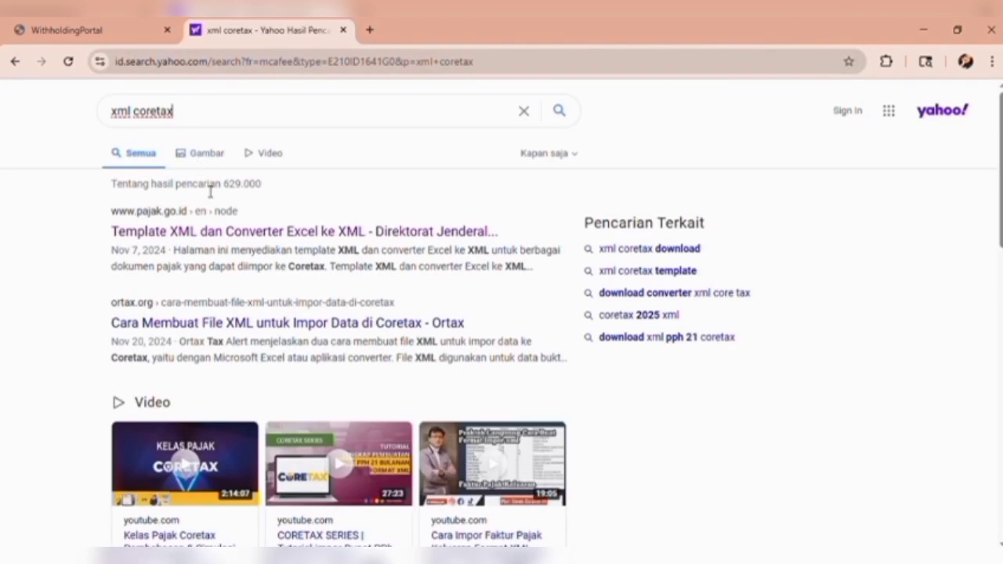
left_click(258, 234)
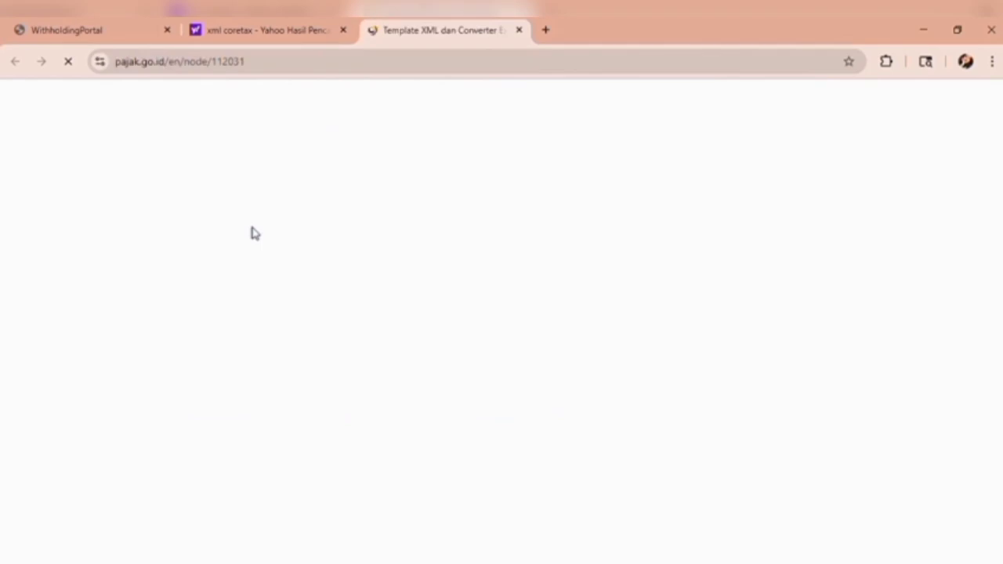
scroll(398, 363, "down", 15)
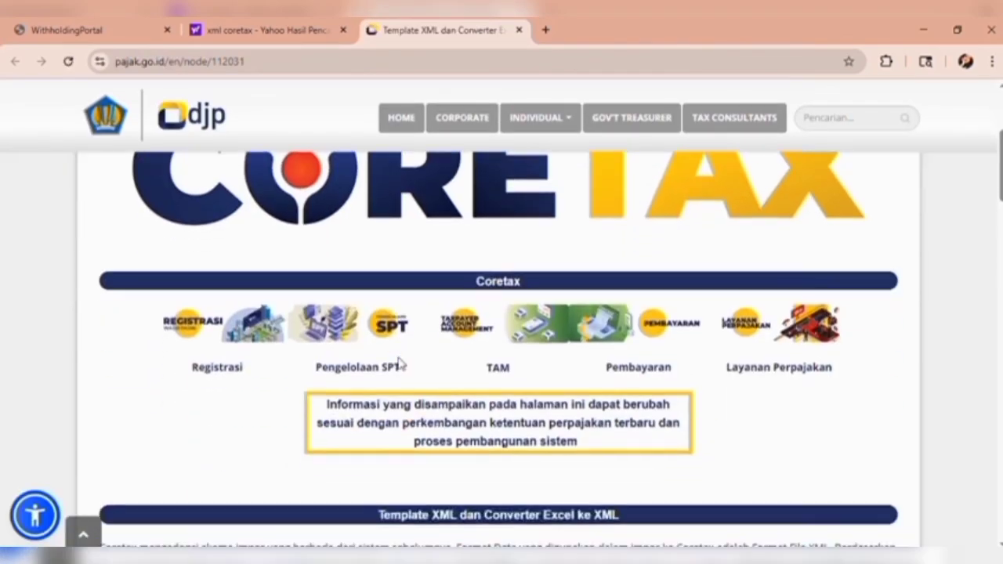
scroll(399, 363, "down", 5)
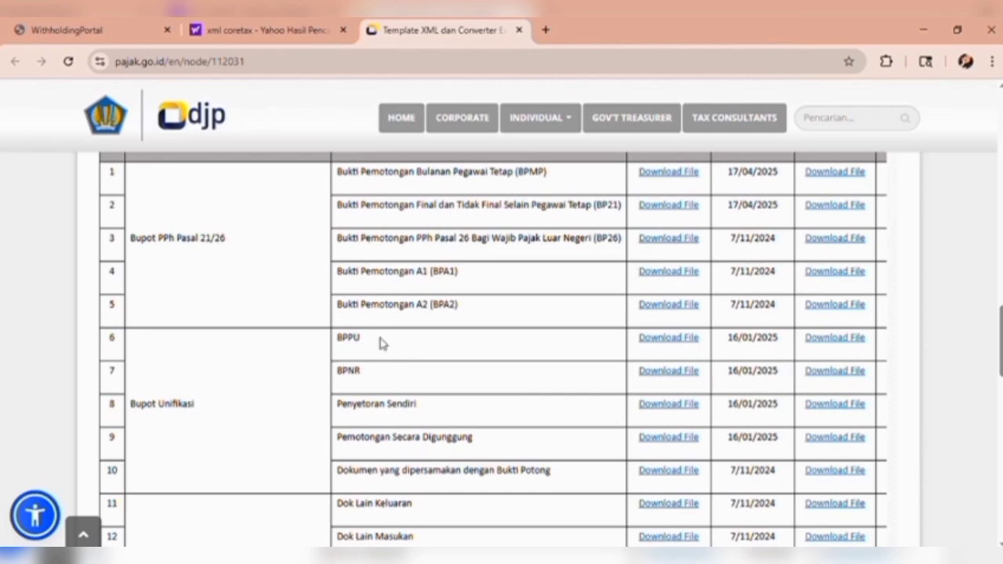
scroll(384, 348, "up", 3)
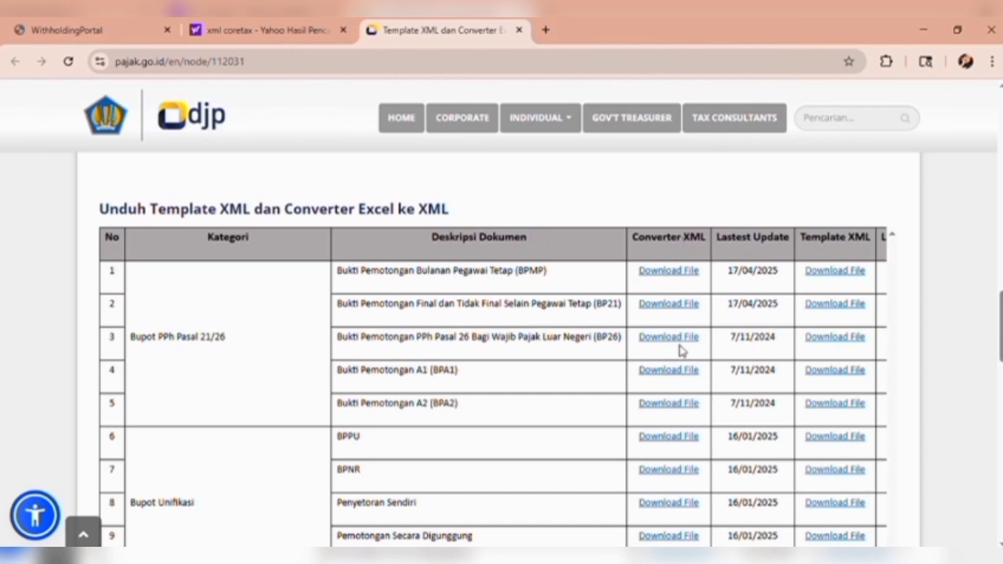
left_click(686, 437)
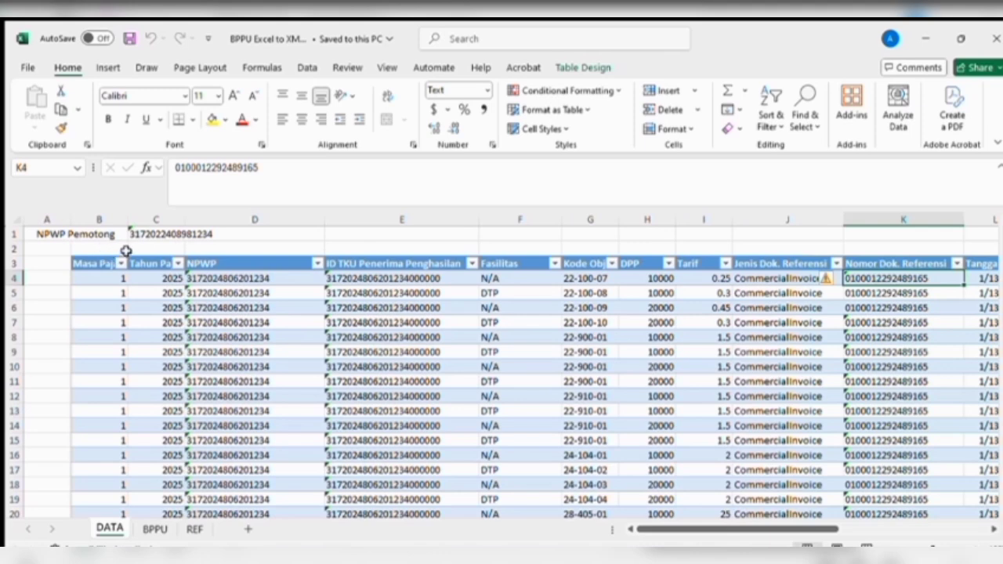
left_click(208, 293)
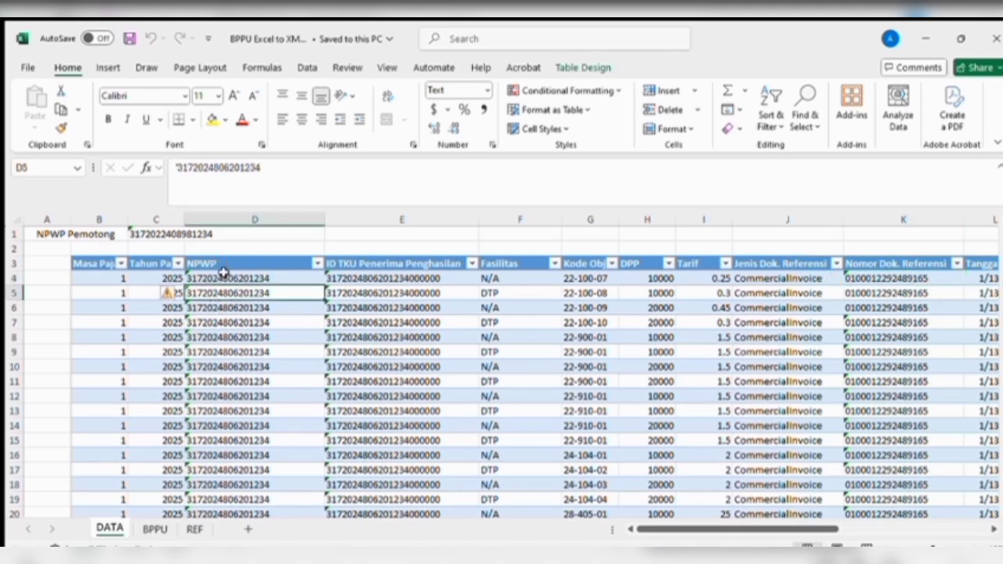
left_click(370, 278)
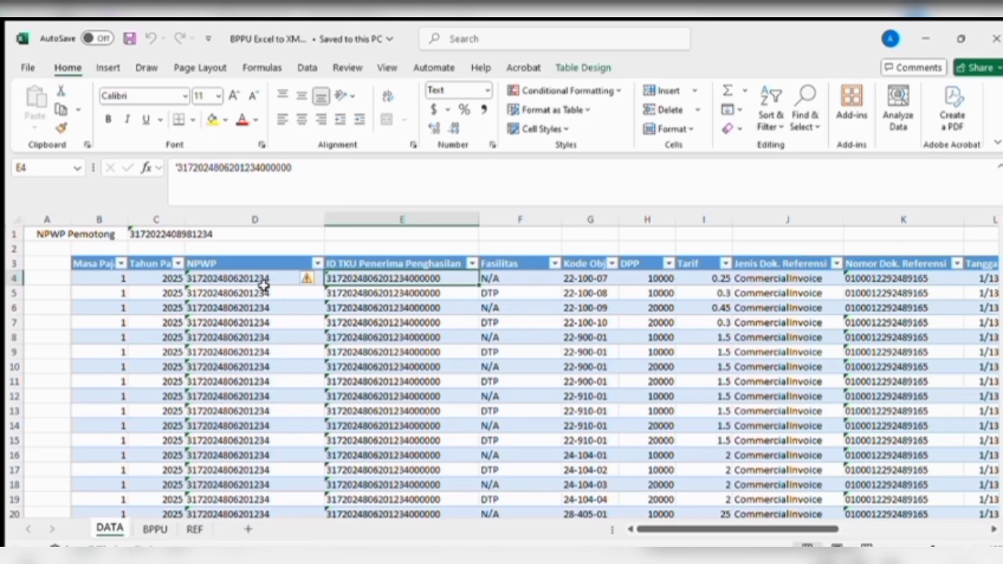
left_click(523, 277)
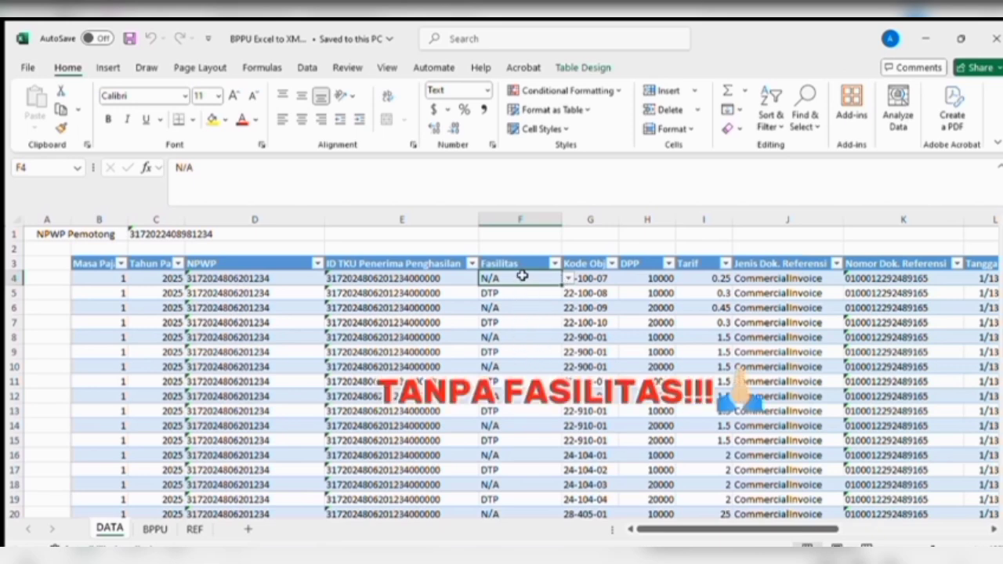
left_click(601, 278)
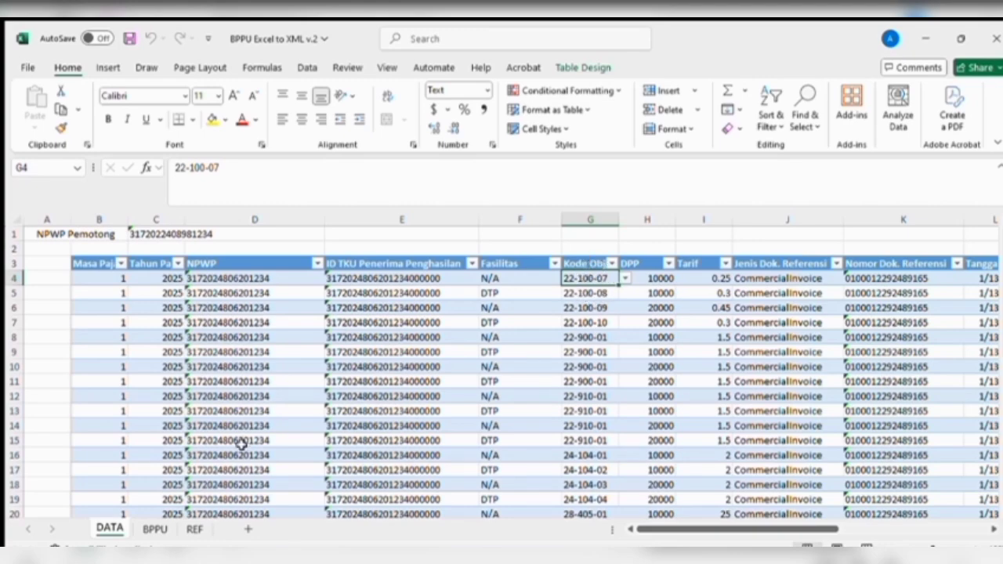
left_click(196, 529)
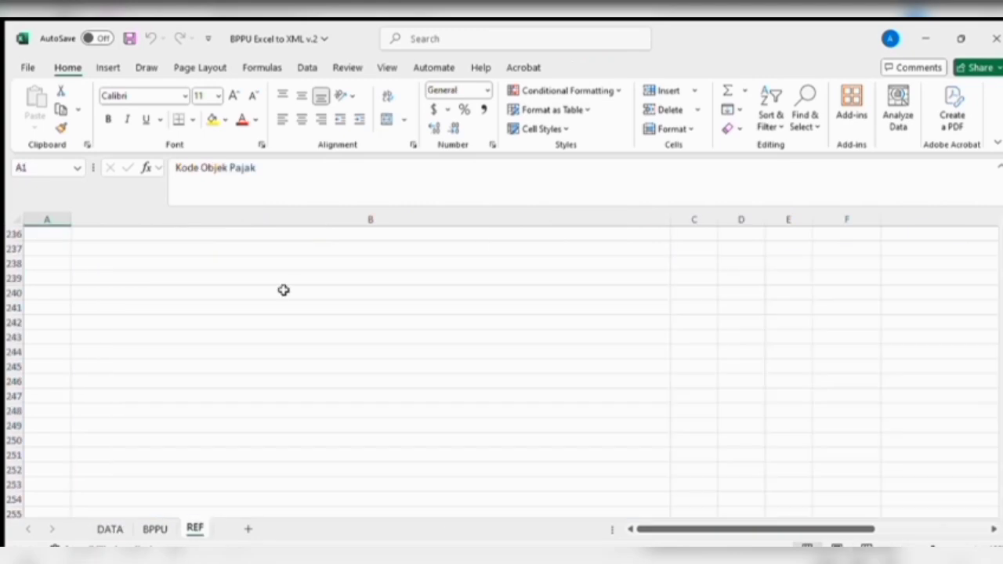
scroll(283, 289, "up", 20)
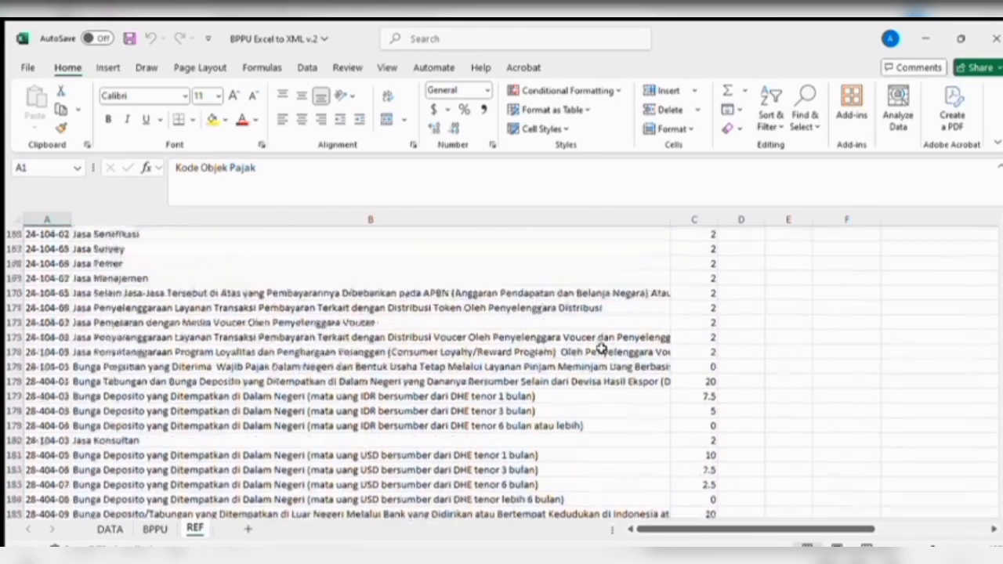
scroll(601, 348, "up", 20)
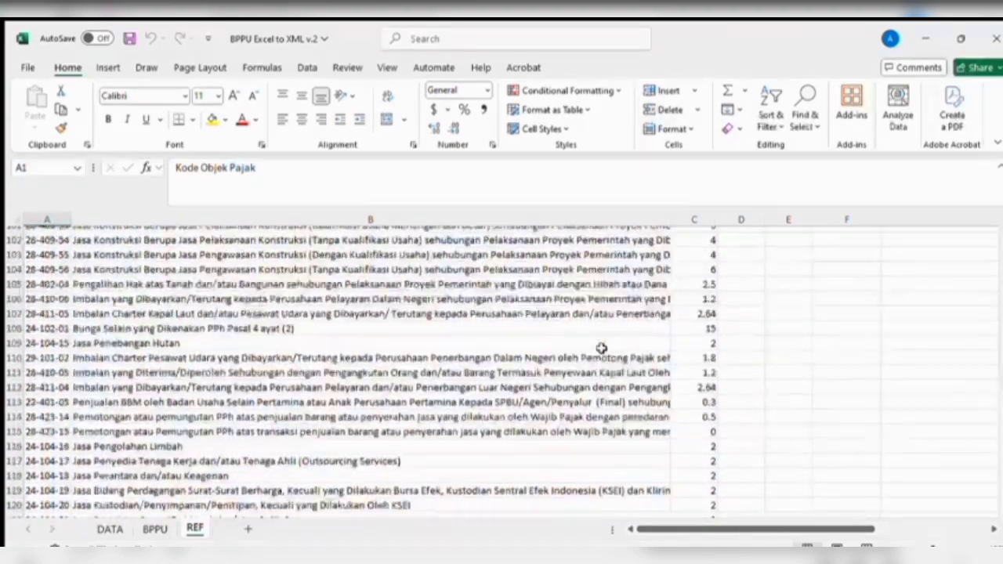
scroll(601, 348, "up", 17)
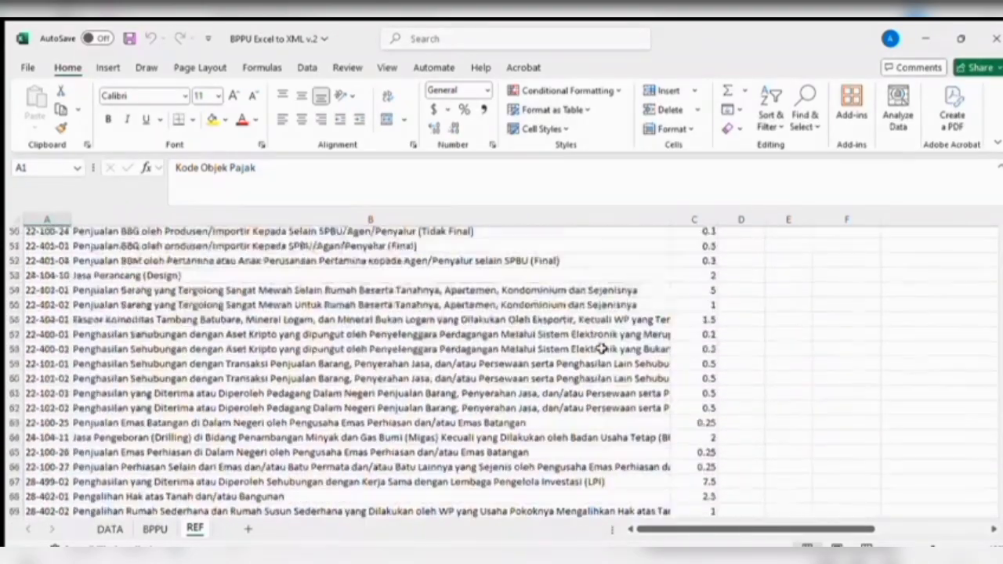
scroll(599, 345, "up", 3)
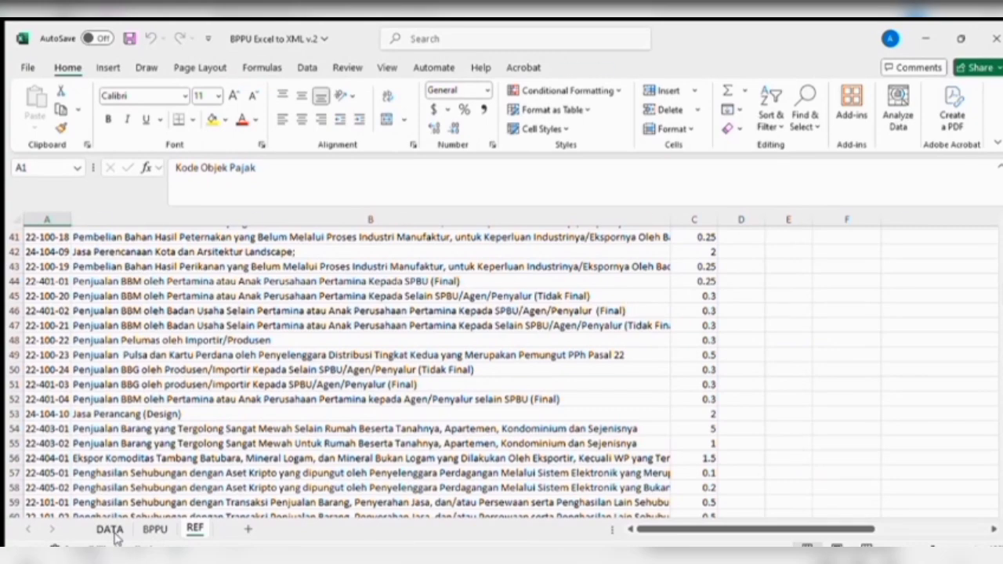
left_click(110, 529)
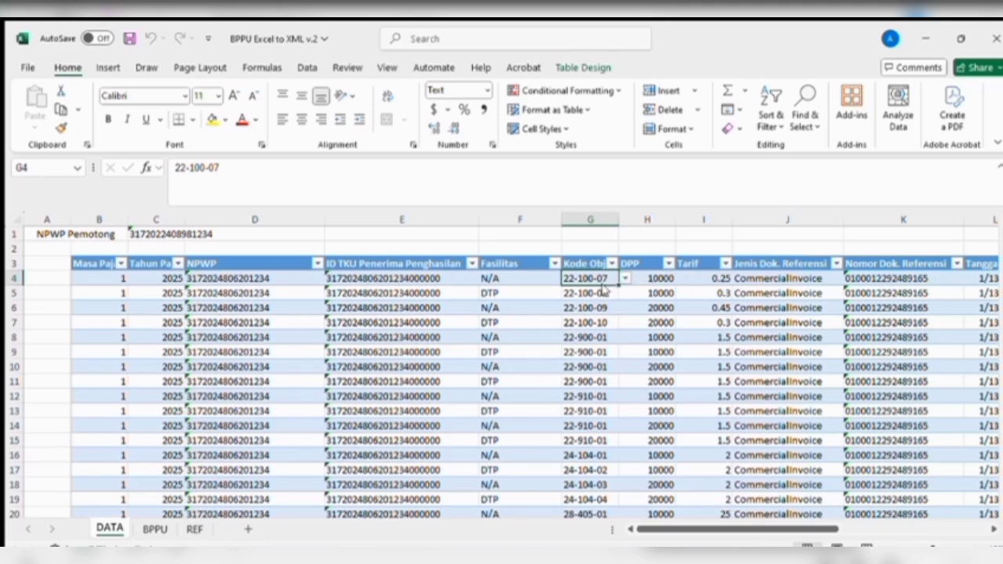
left_click(624, 278)
left_click(600, 286)
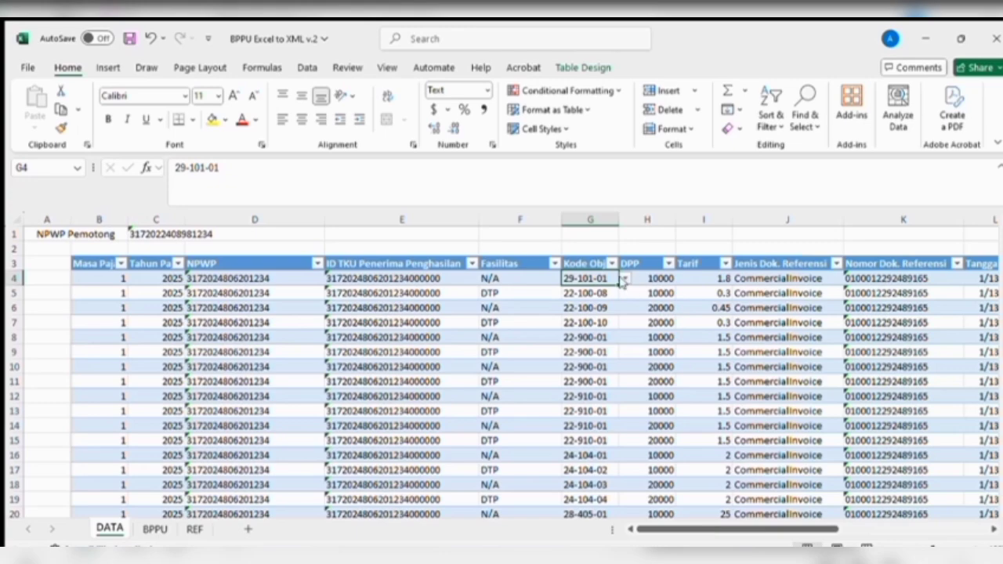
left_click(601, 345)
scroll(721, 340, "right", 4)
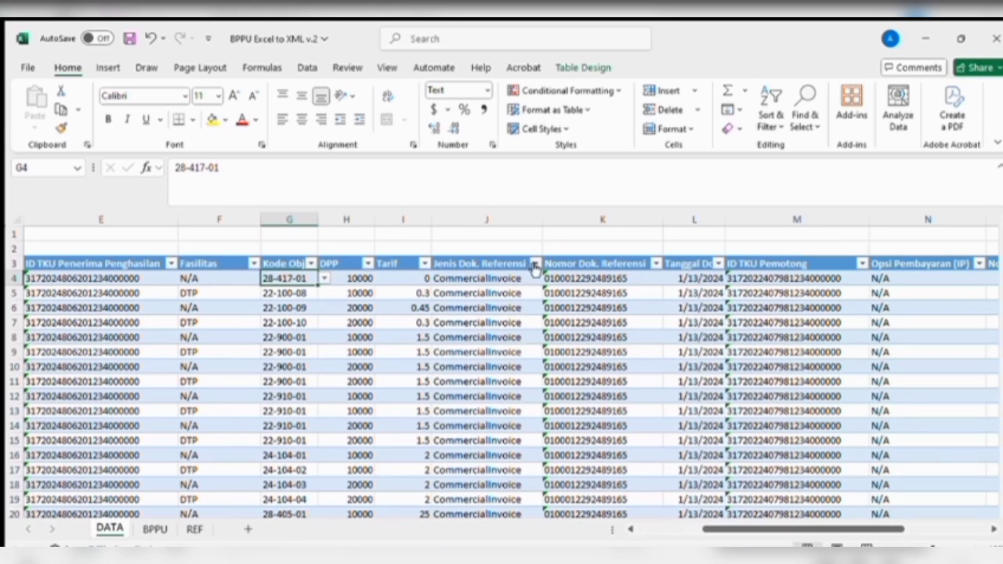
left_click(524, 281)
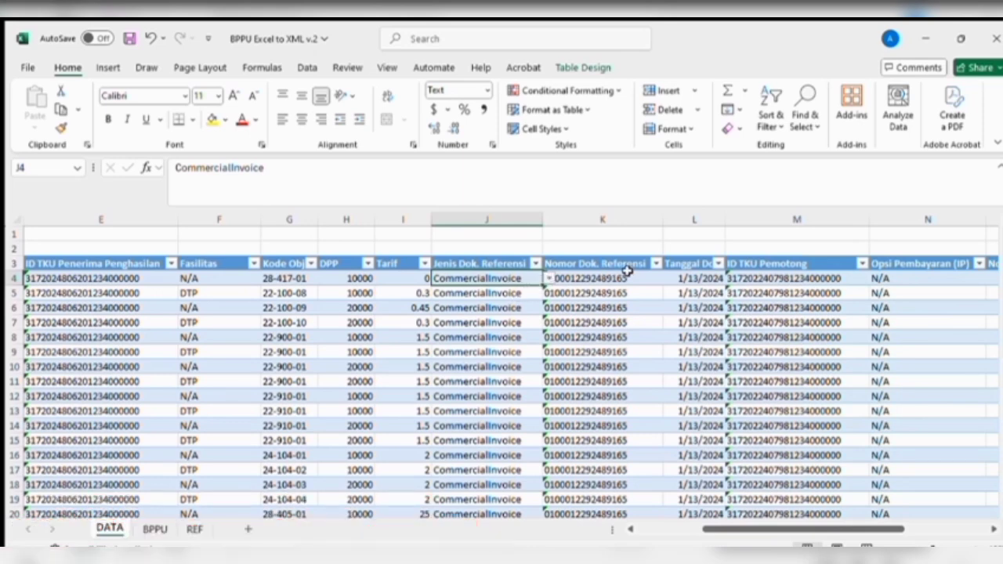
left_click(634, 280)
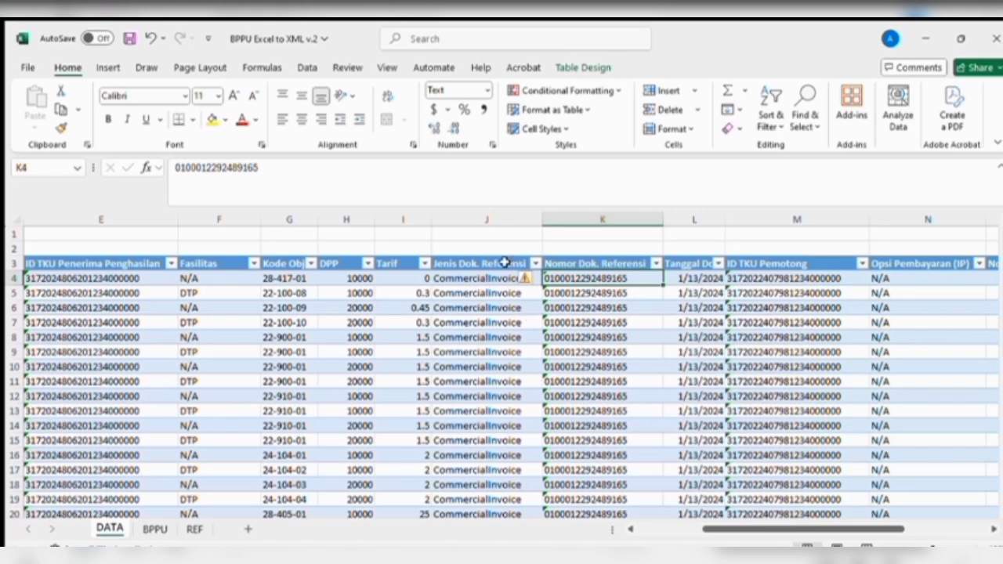
left_click(506, 290)
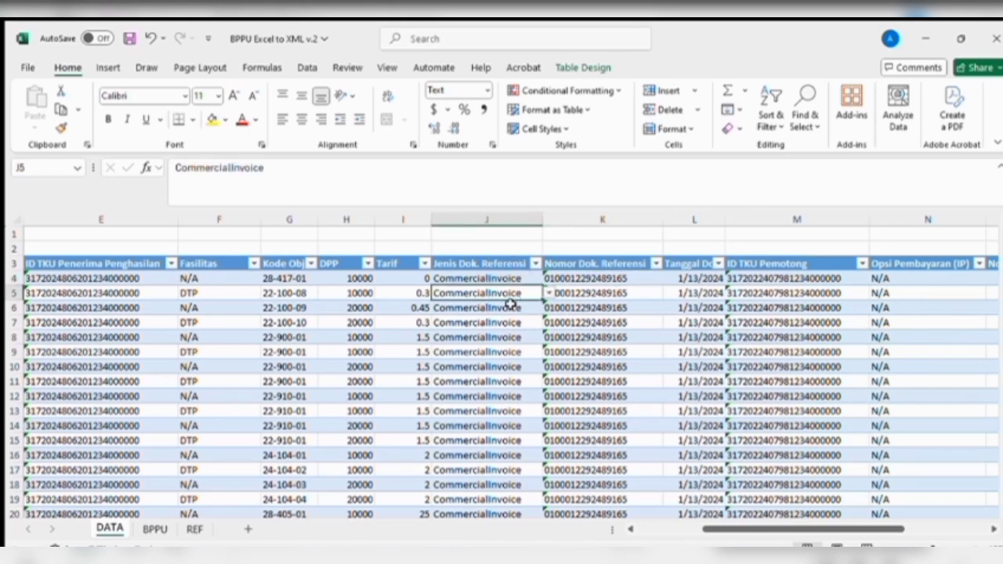
left_click(709, 280)
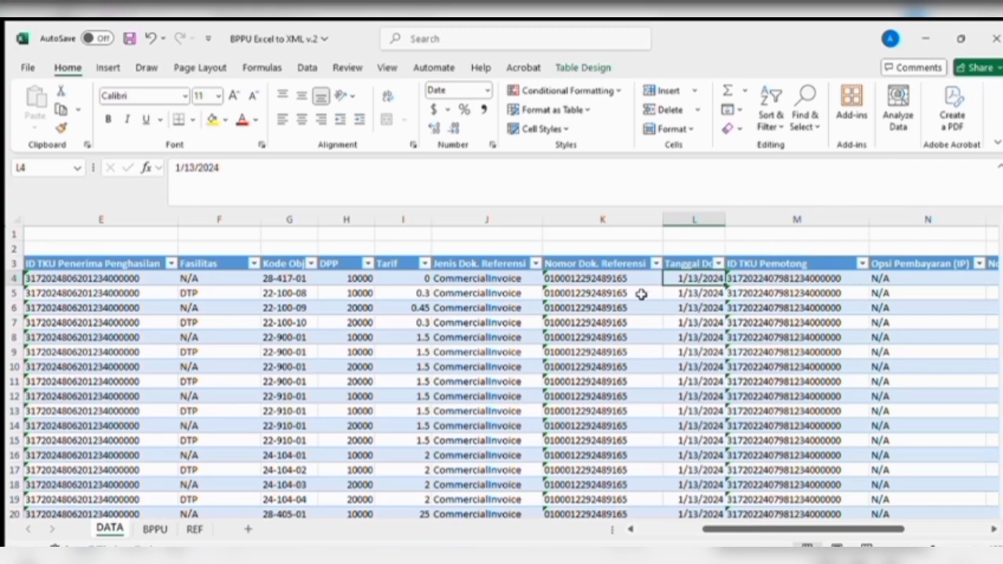
scroll(631, 333, "right", 6)
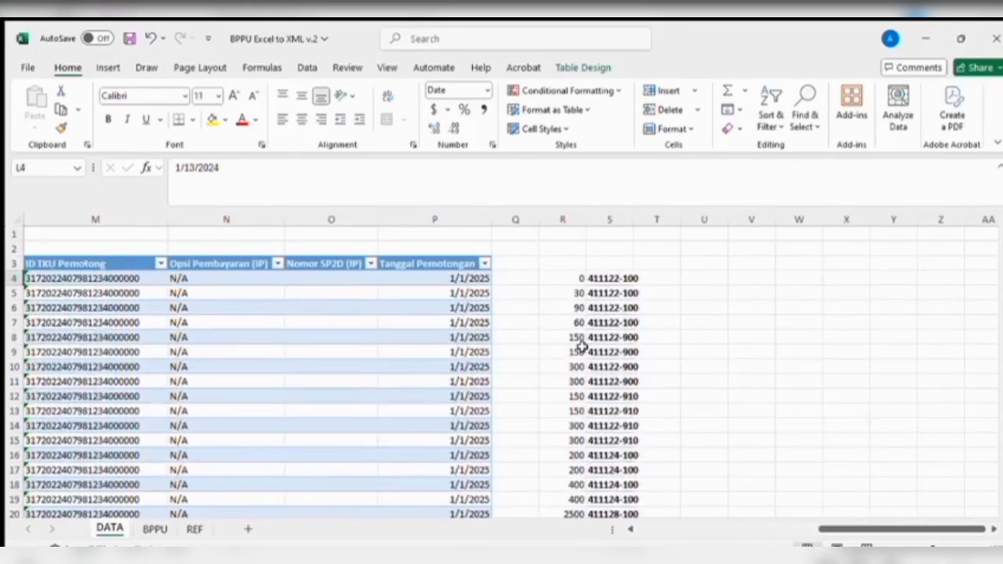
scroll(298, 320, "left", 6)
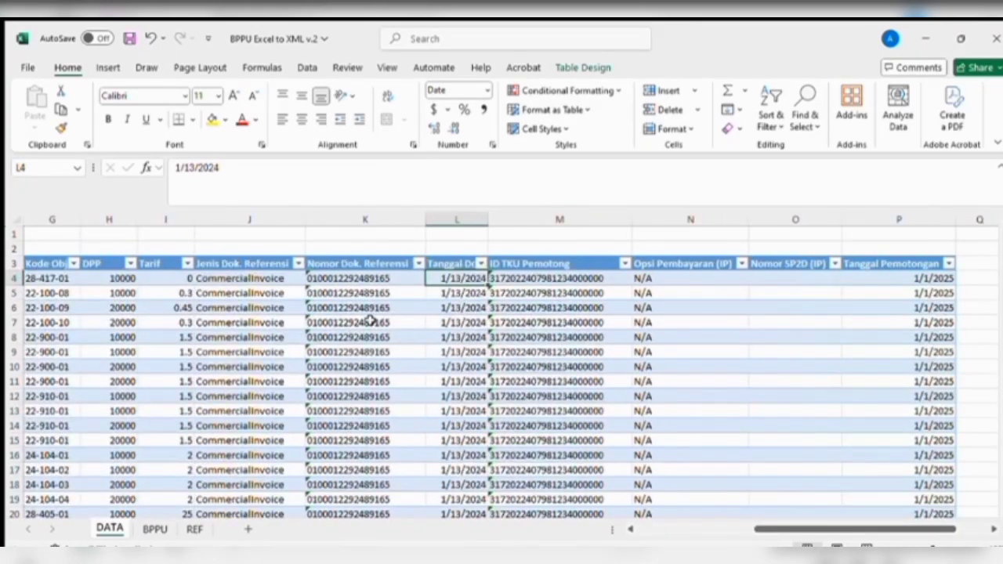
left_click(554, 282)
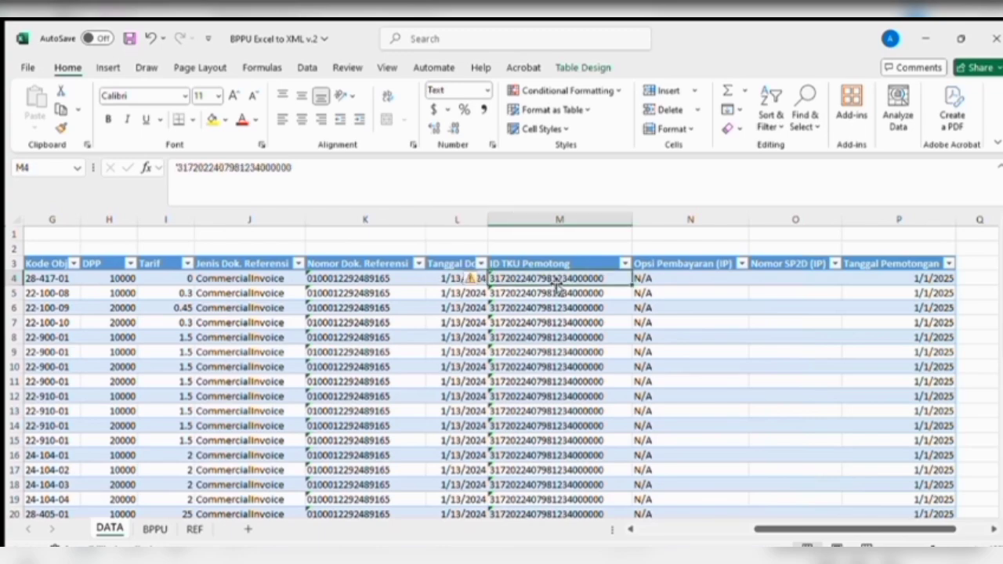
mouse_move(789, 530)
left_mouse_down()
mouse_move(672, 530)
mouse_move(809, 530)
mouse_move(792, 530)
left_mouse_up()
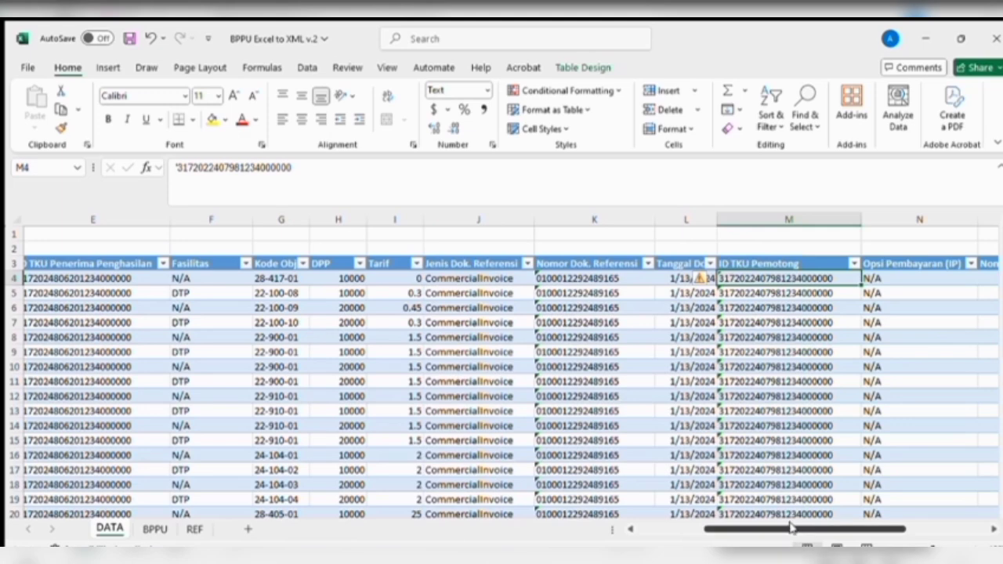
left_click_drag(793, 529, 852, 531)
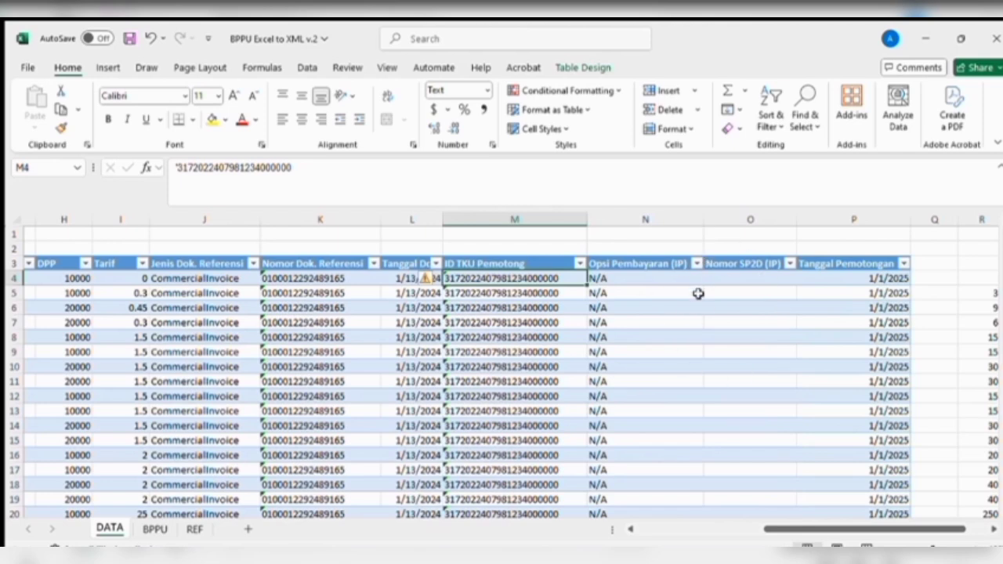
left_click_drag(775, 529, 793, 529)
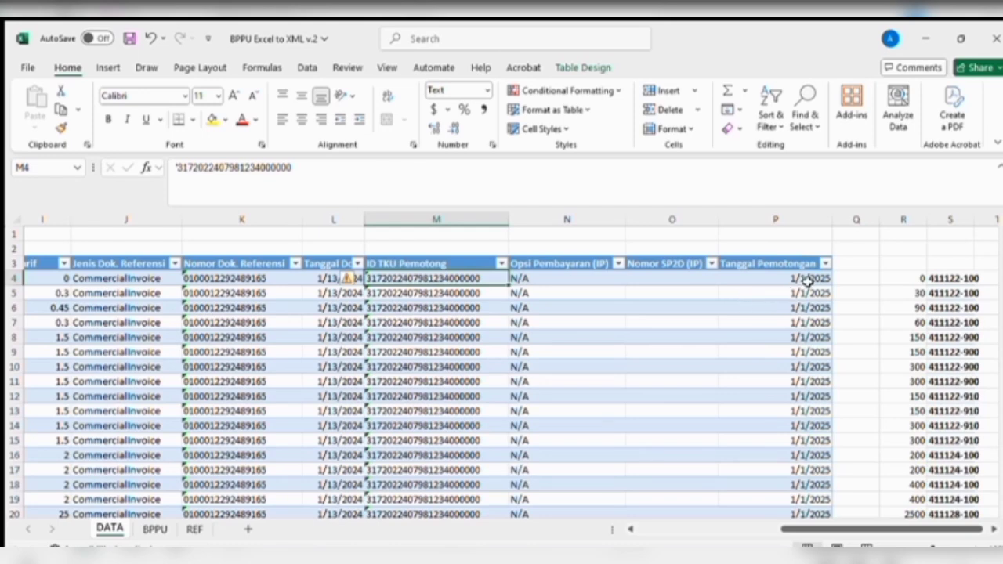
left_click_drag(900, 528, 905, 527)
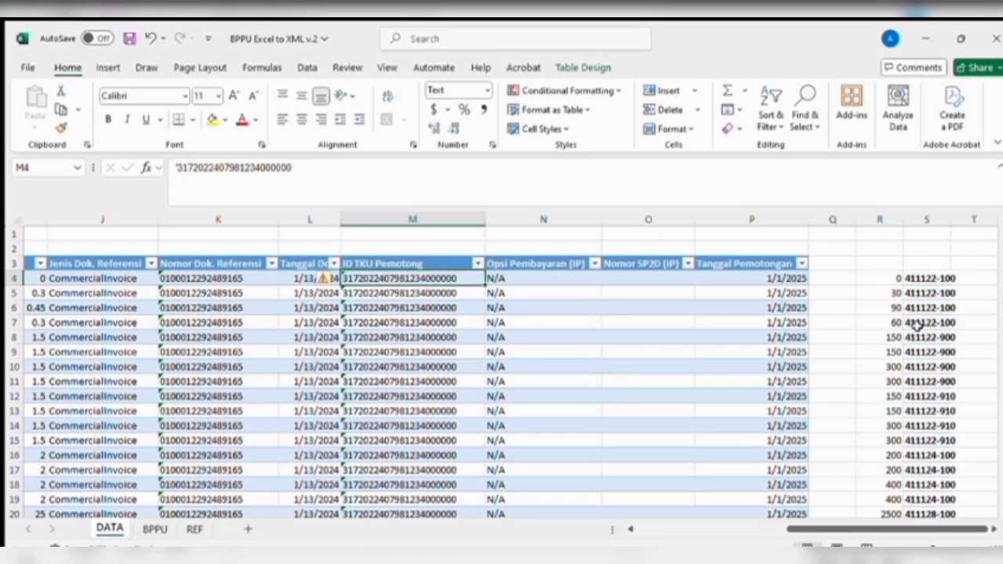
left_click(924, 276)
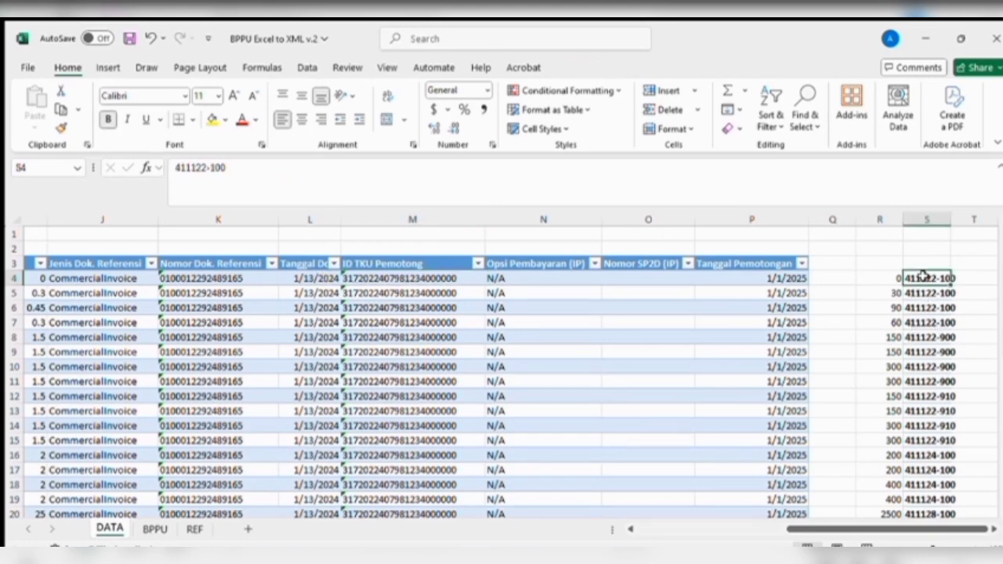
left_click(832, 365)
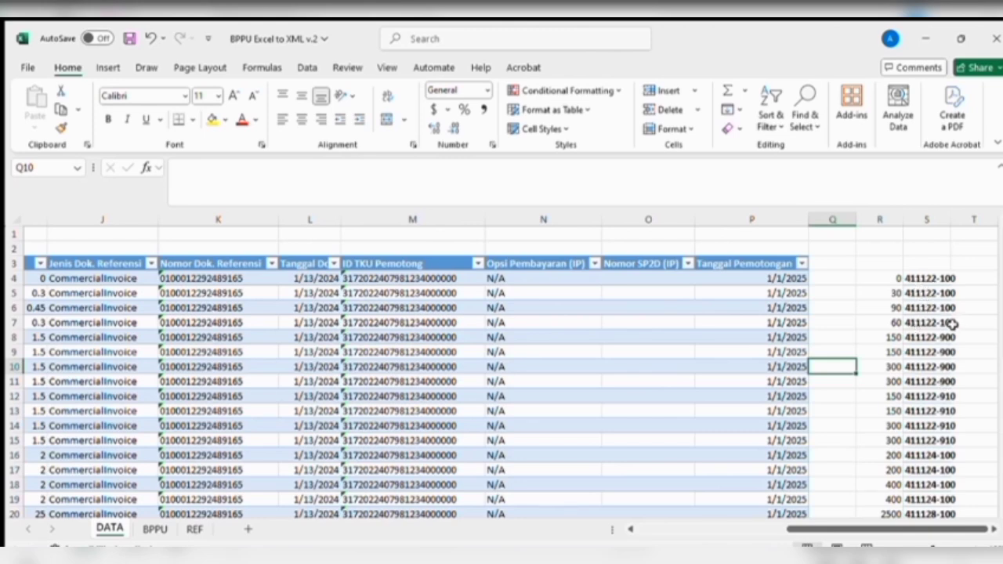
left_click_drag(950, 322, 878, 381)
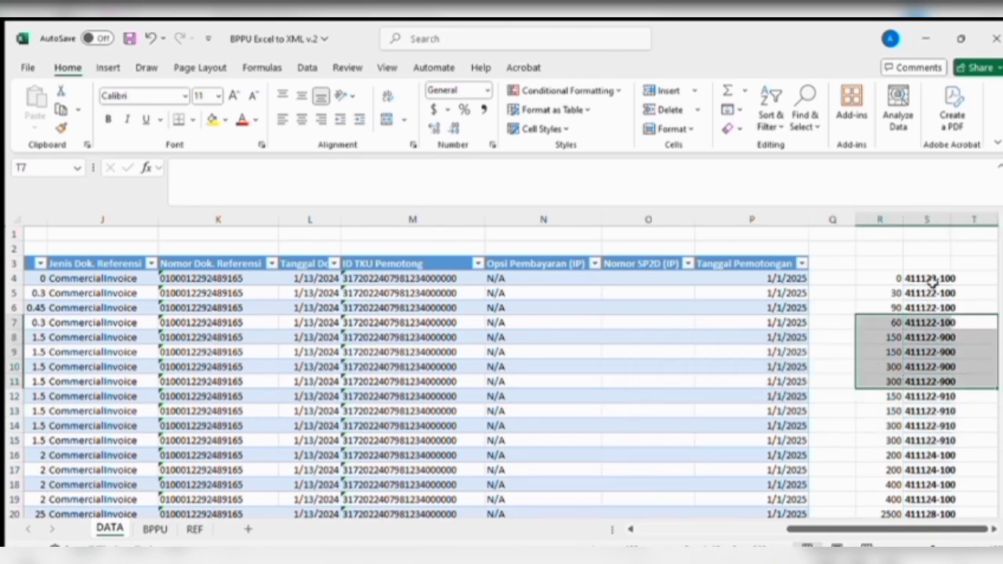
left_click(930, 280)
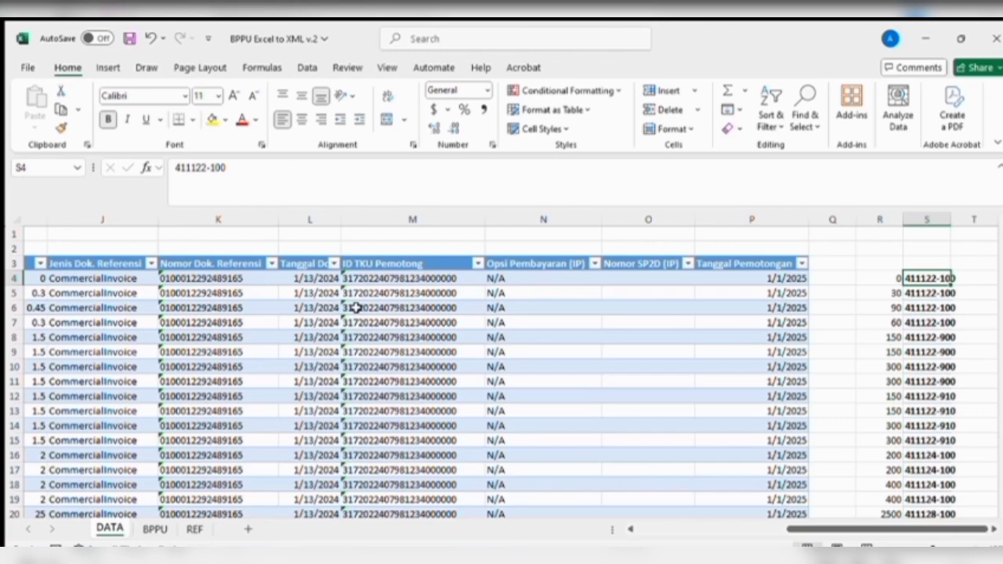
left_click(27, 65)
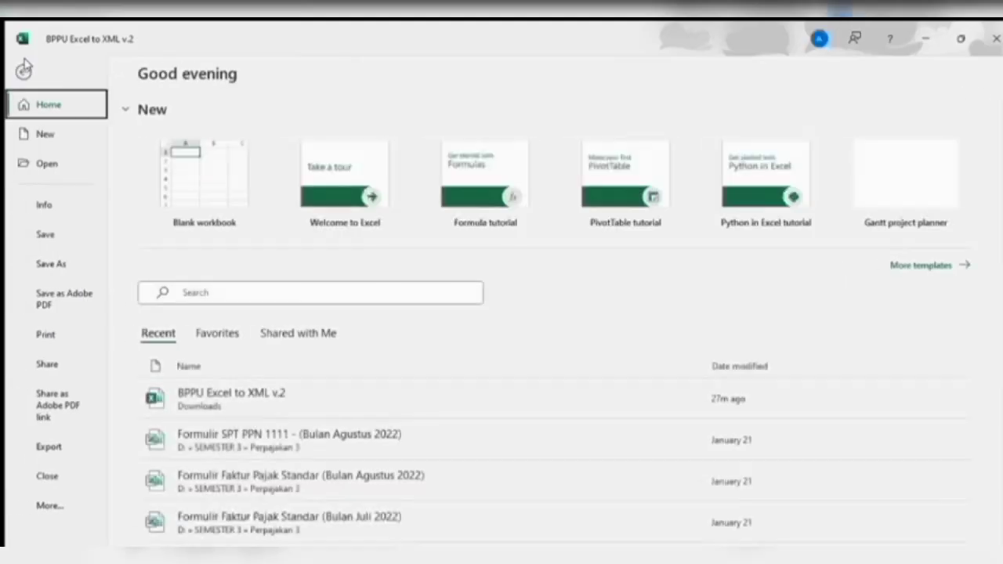
left_click(48, 505)
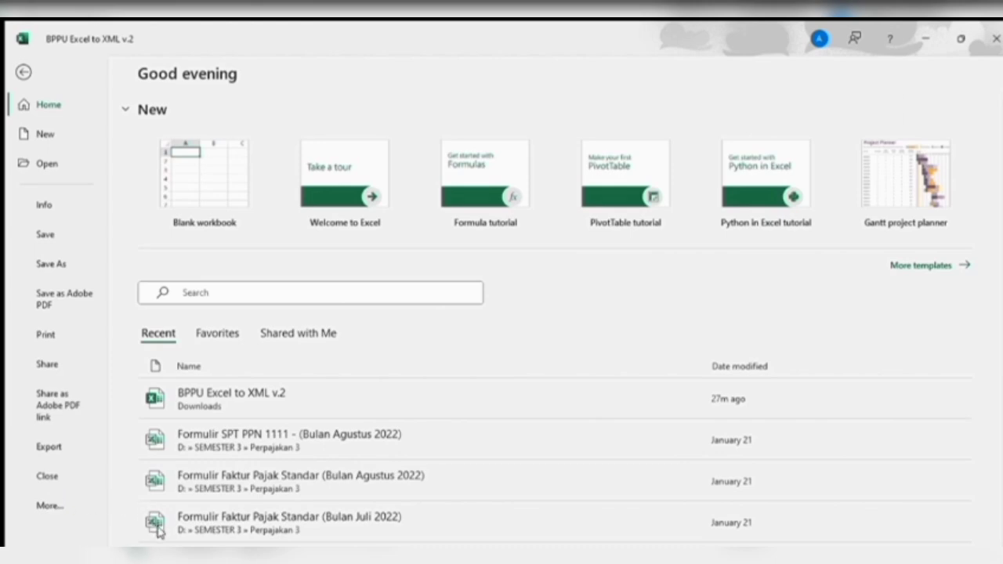
key("Escape")
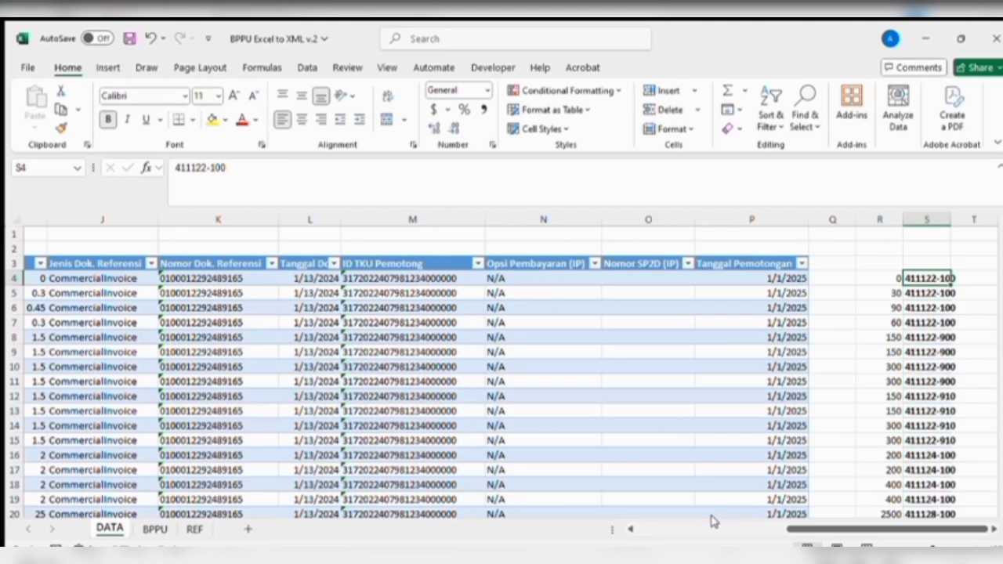
- Export the workbook's mapped withholding data to an XML file from the Developer tab
left_click(494, 68)
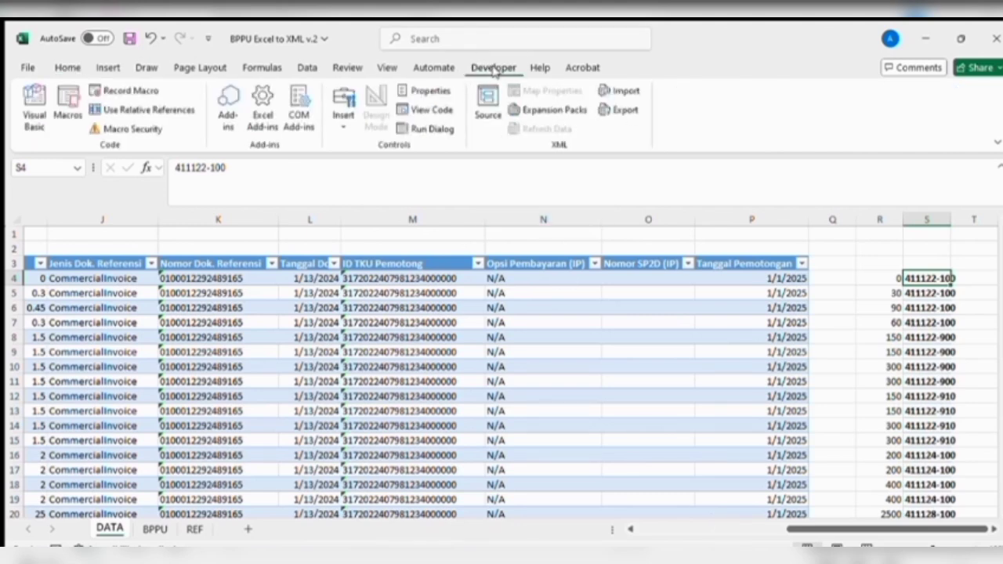
left_click(624, 110)
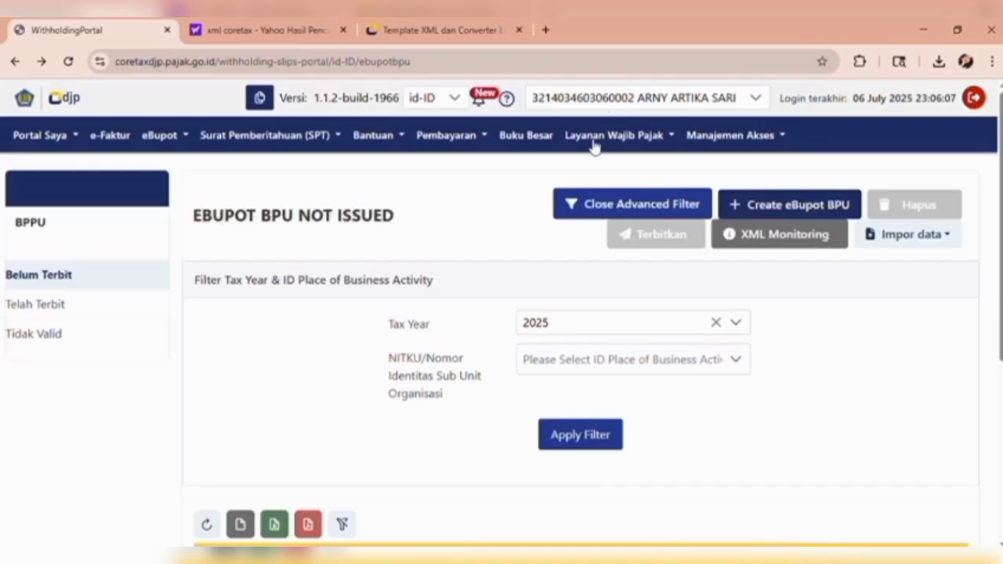
left_click(931, 240)
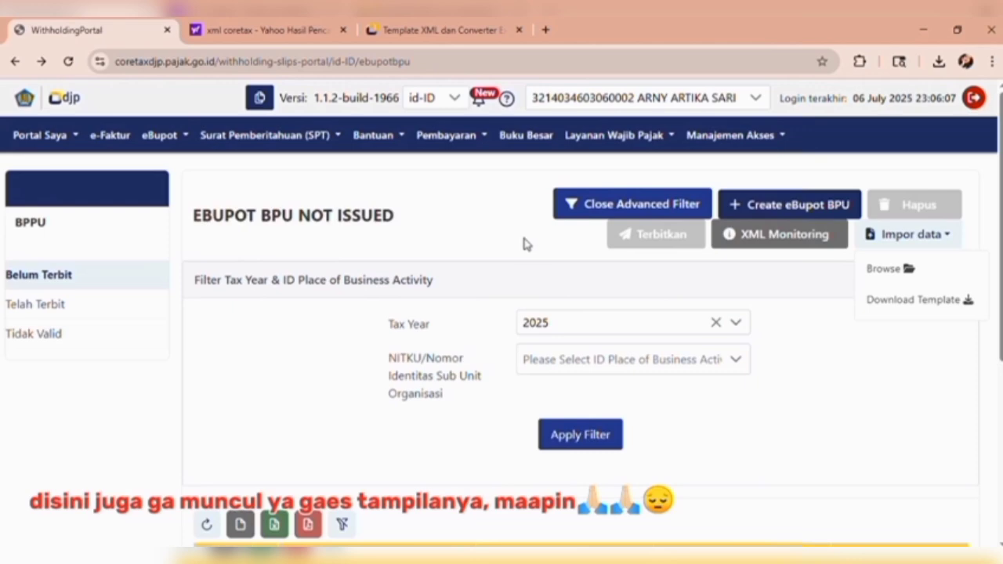
left_click(830, 384)
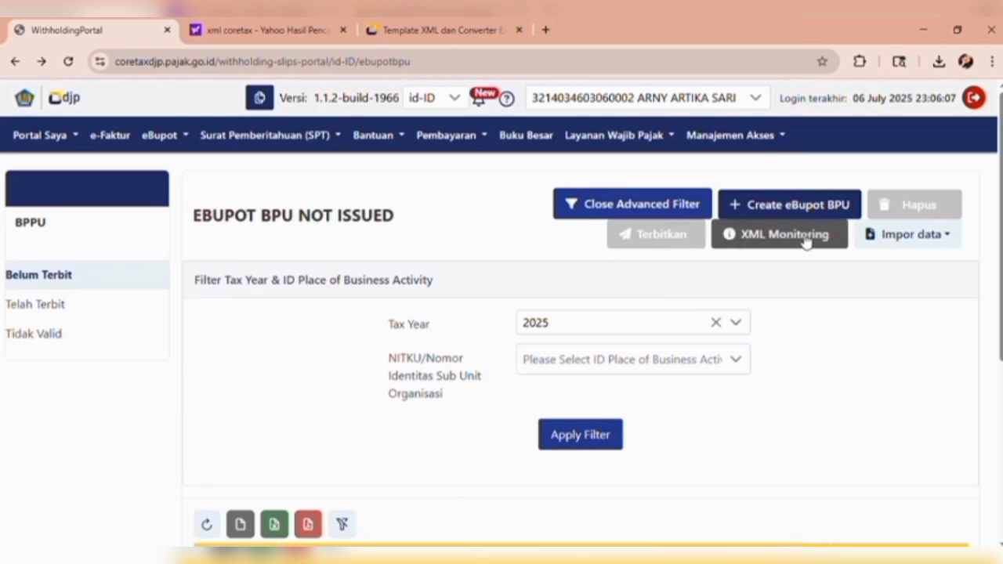
scroll(793, 333, "down", 3)
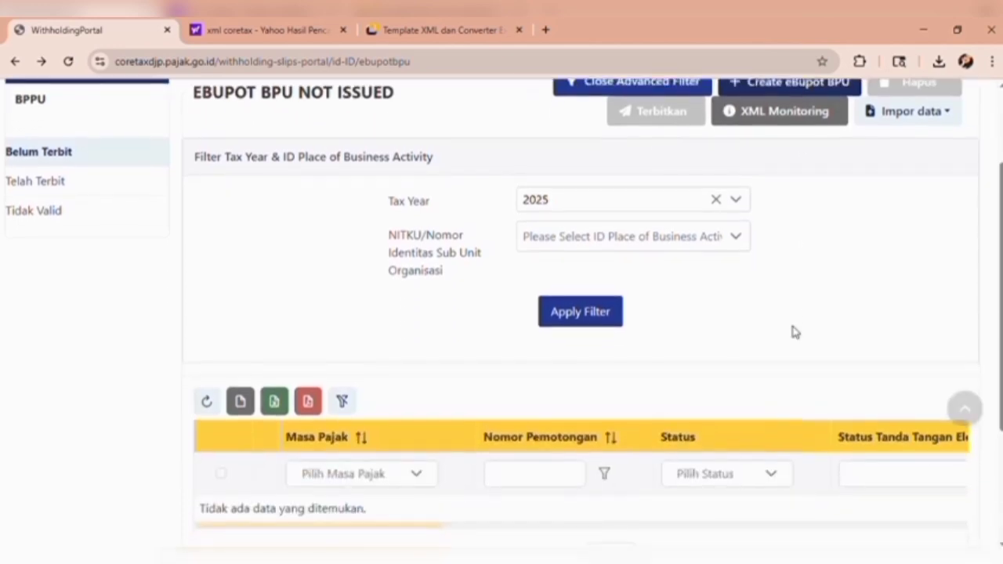
scroll(793, 332, "down", 3)
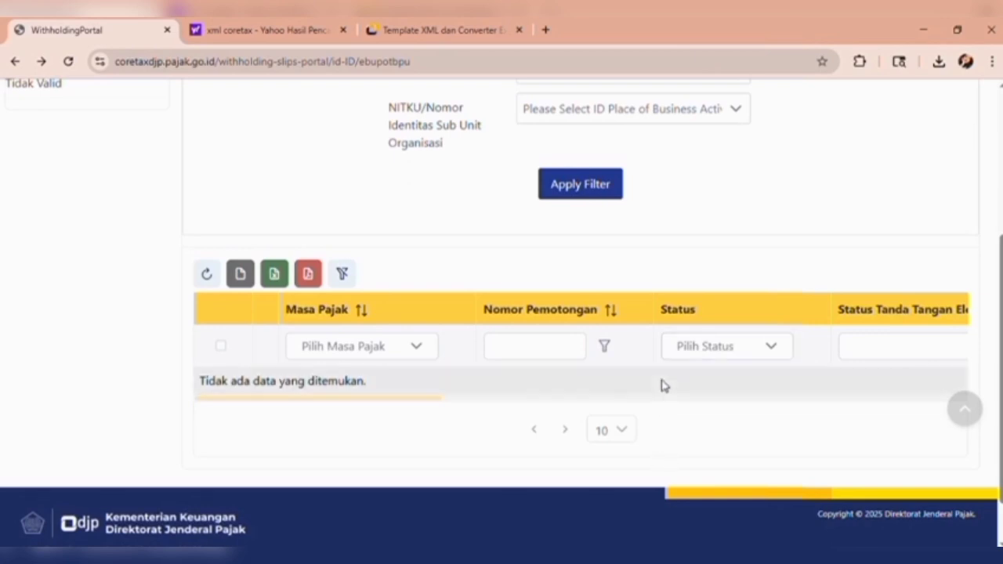
scroll(662, 385, "up", 6)
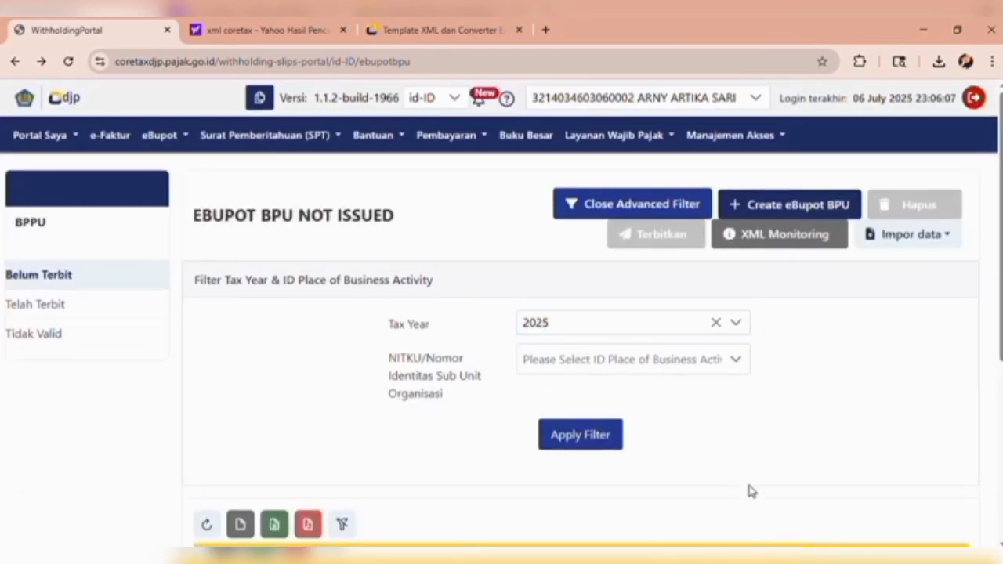
left_click(84, 304)
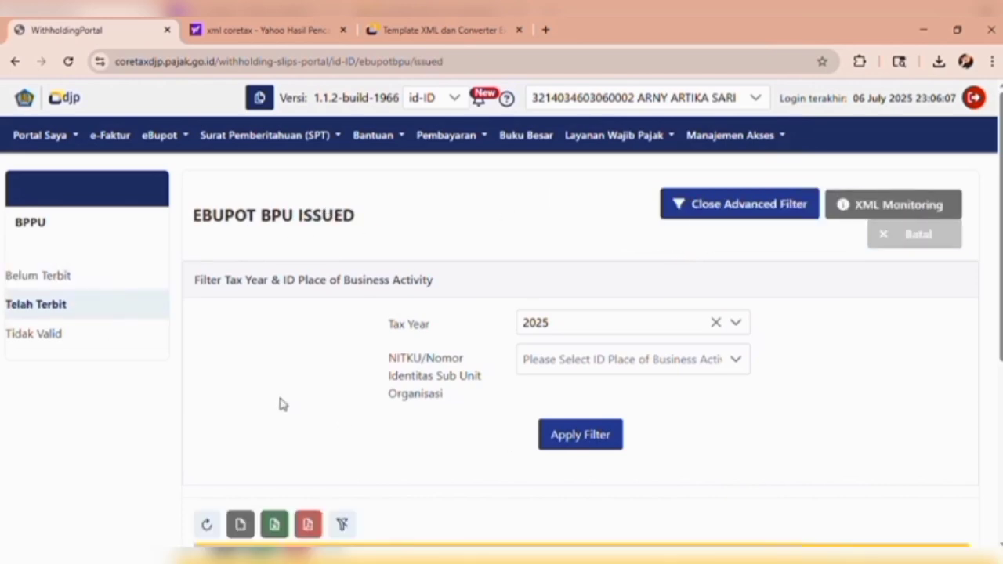
left_click(143, 269)
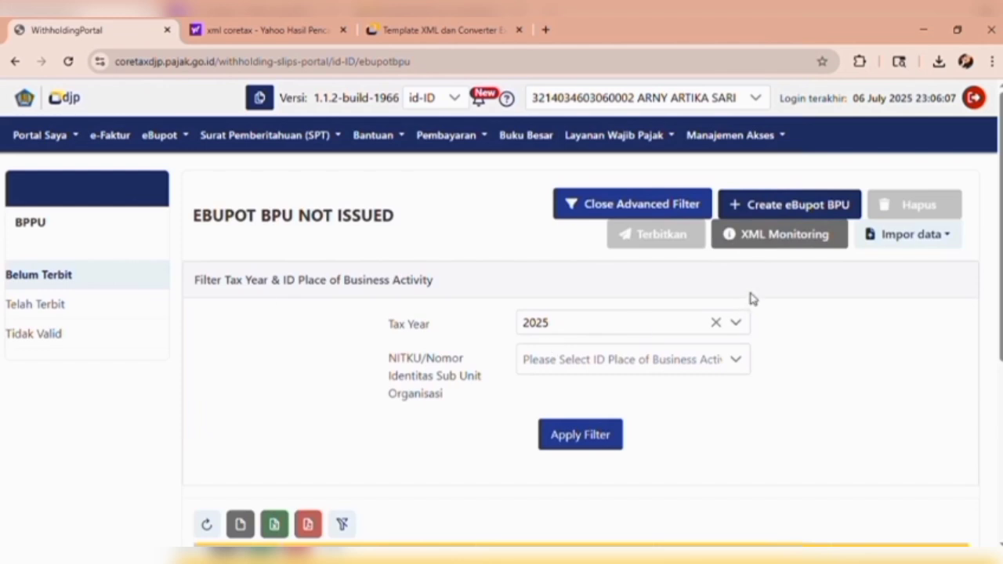